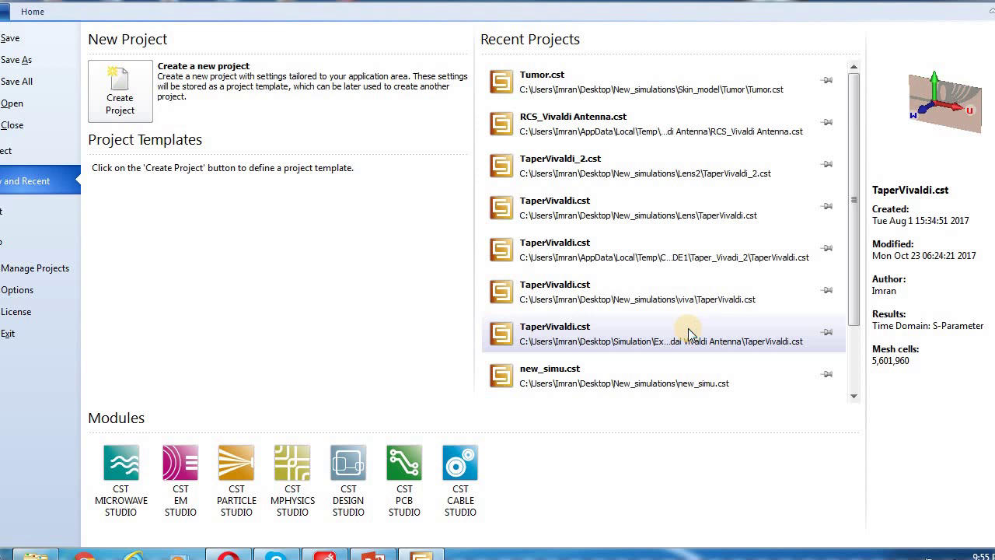
Step: Create a new project template in the MW & RF & Optical area with the Antennas workflow
left_click(117, 478)
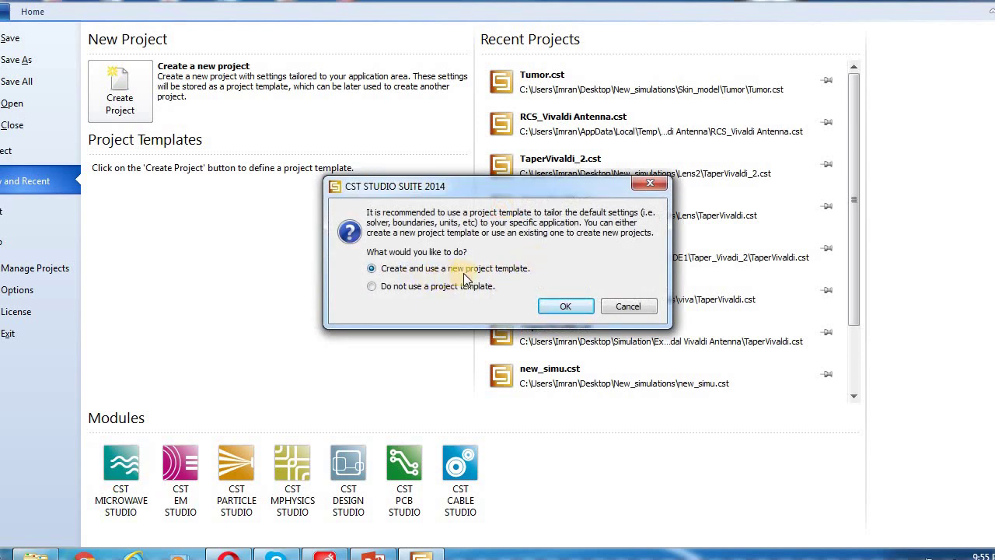
left_click(560, 308)
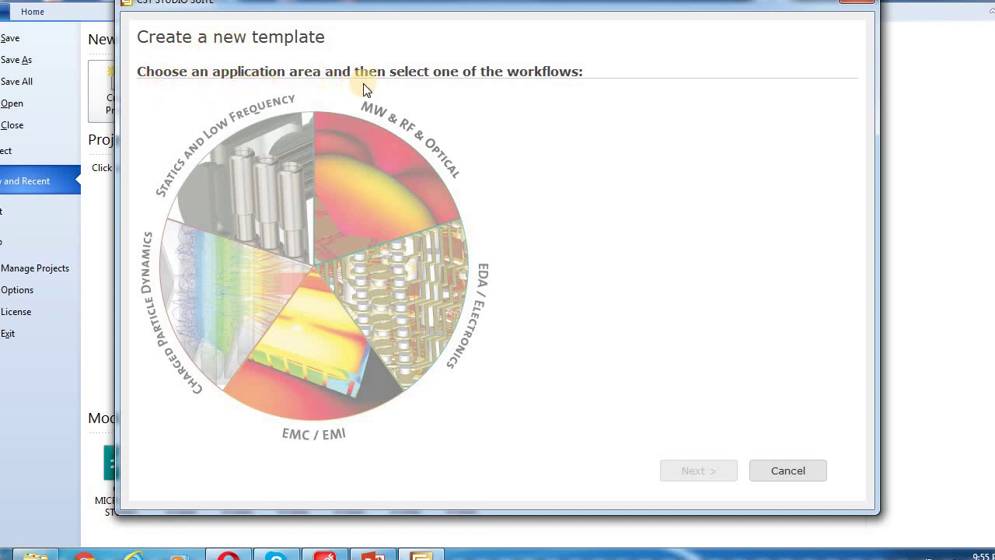
left_click(385, 177)
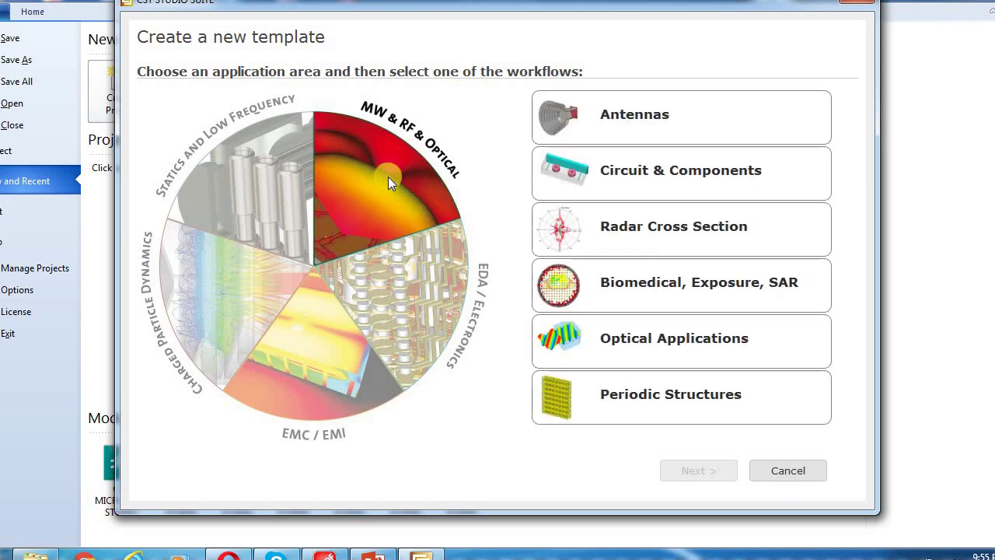
left_click(606, 118)
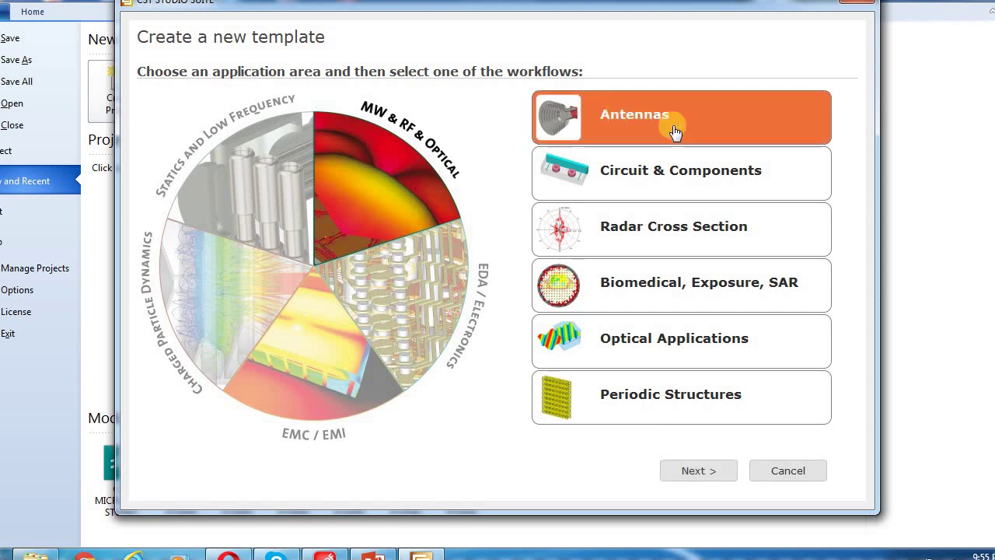
Step: Choose the Wire antenna and Time Domain solver, keeping default mm, GHz, ns, Kelvin units
left_click(695, 476)
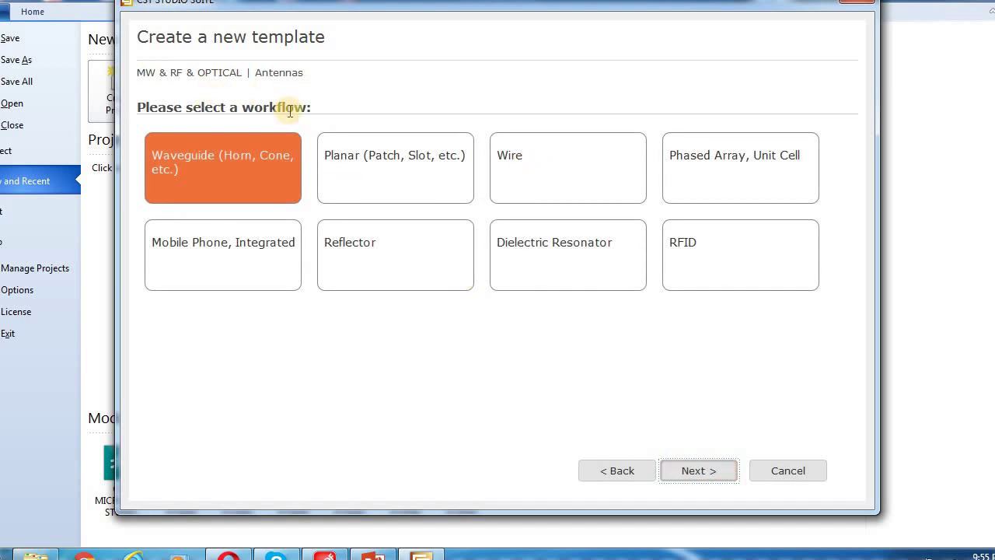
left_click(597, 177)
left_click(706, 475)
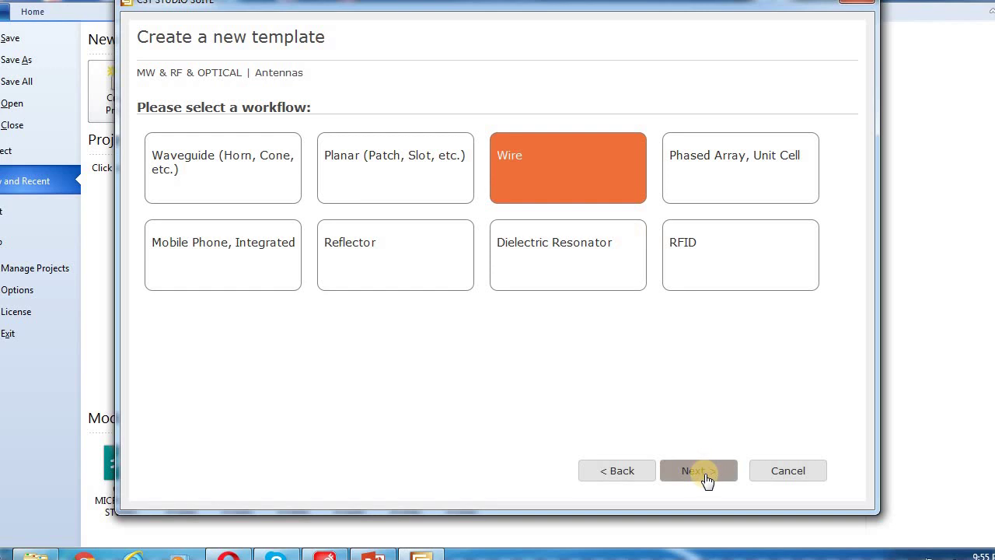
left_click(705, 476)
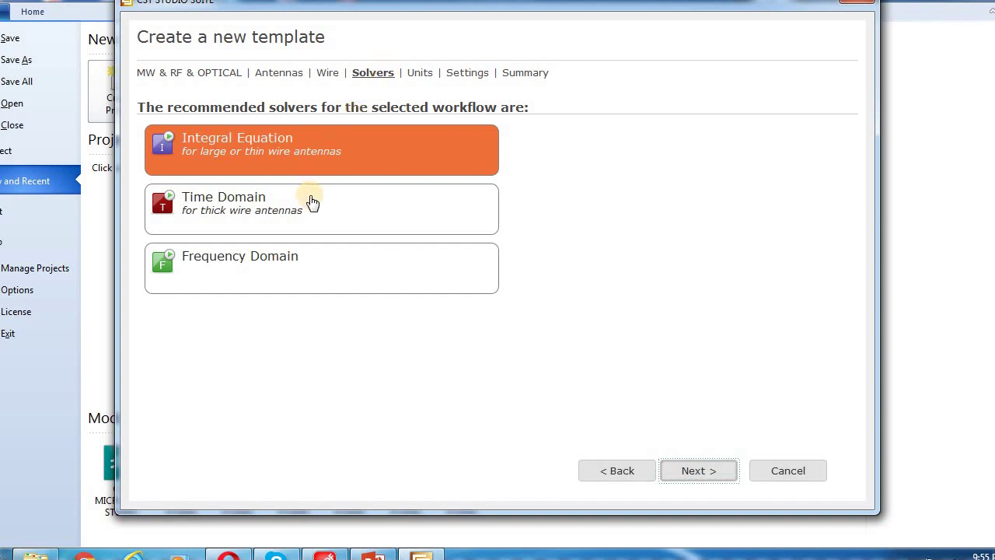
left_click(308, 212)
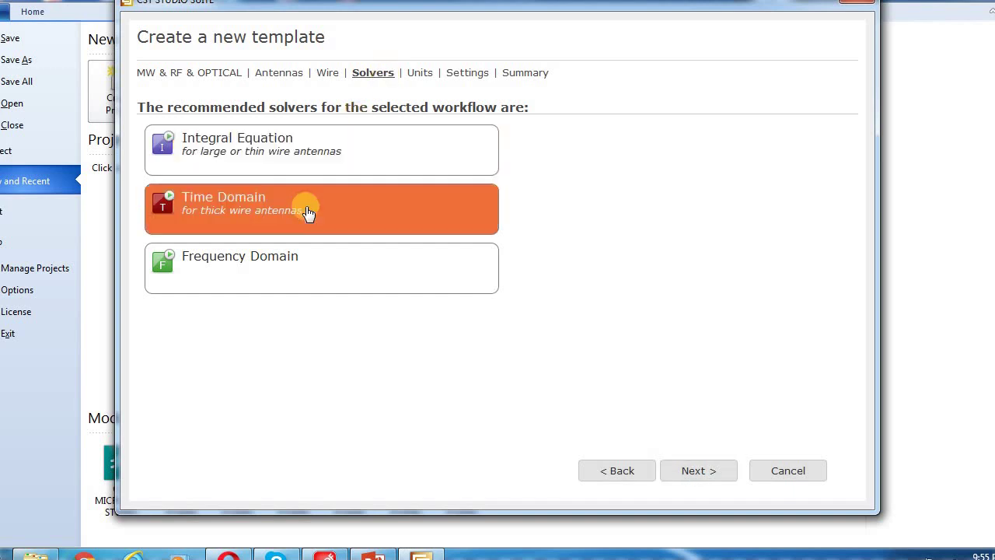
left_click(684, 467)
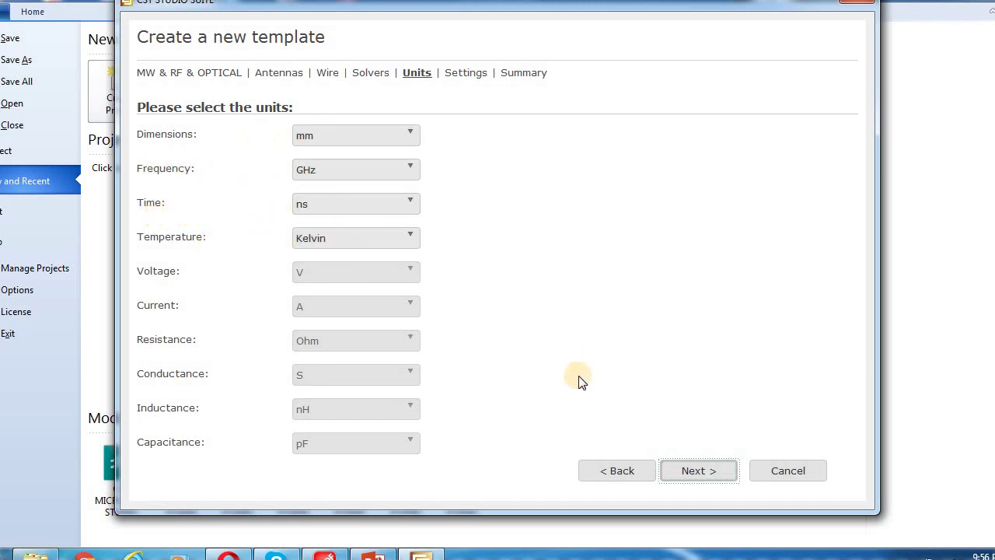
left_click(712, 474)
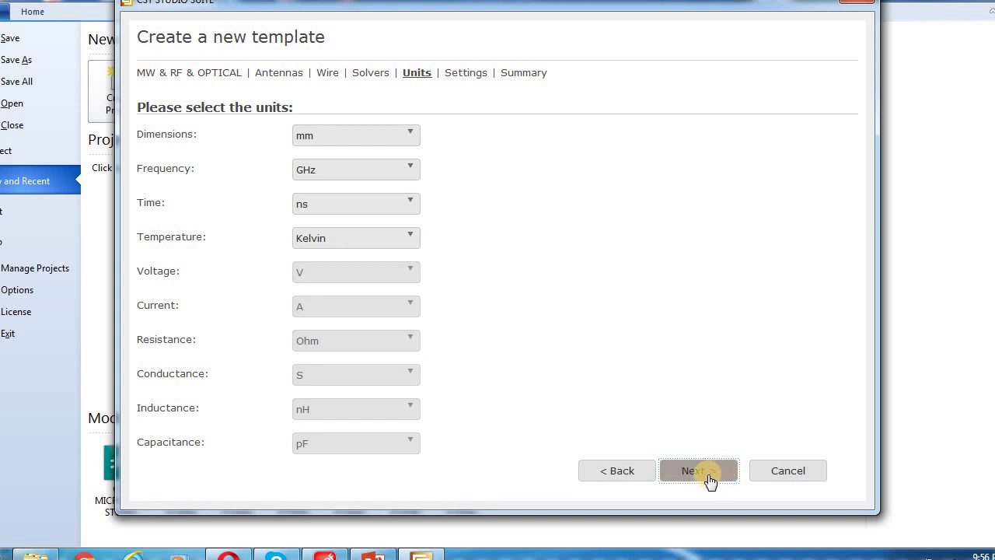
Step: Set the template frequency range to 8 GHz minimum and 12 GHz maximum
left_click(710, 480)
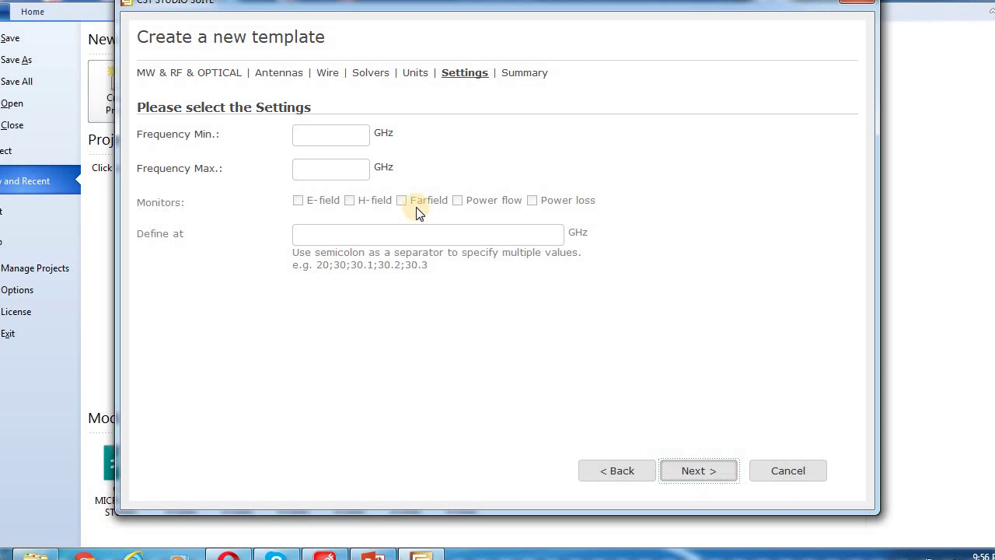
left_click(331, 135)
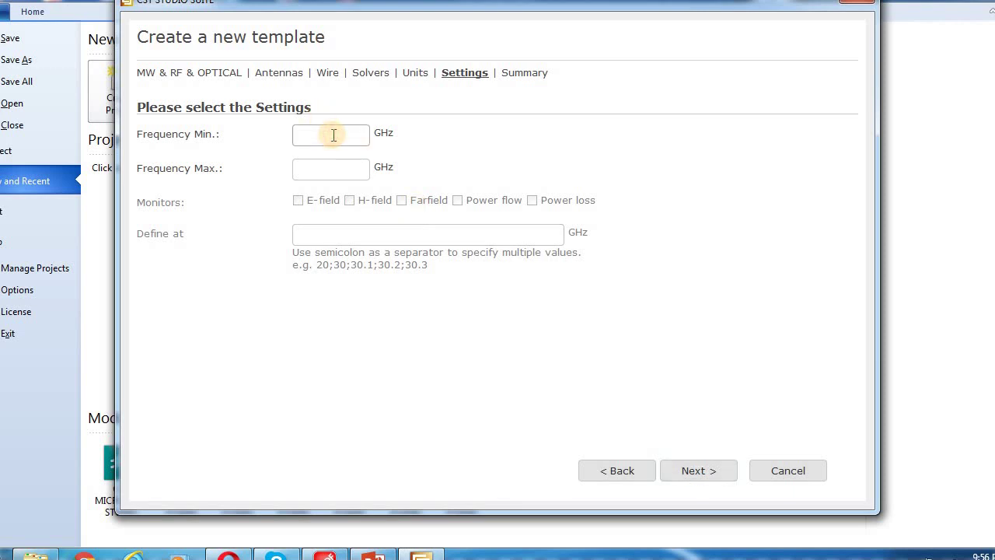
type("8")
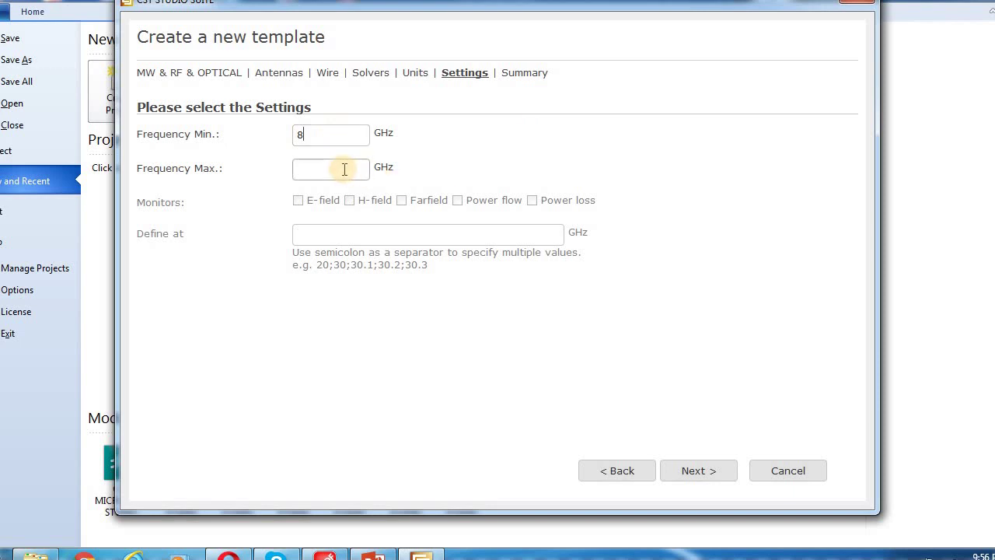
left_click(344, 170)
type("12")
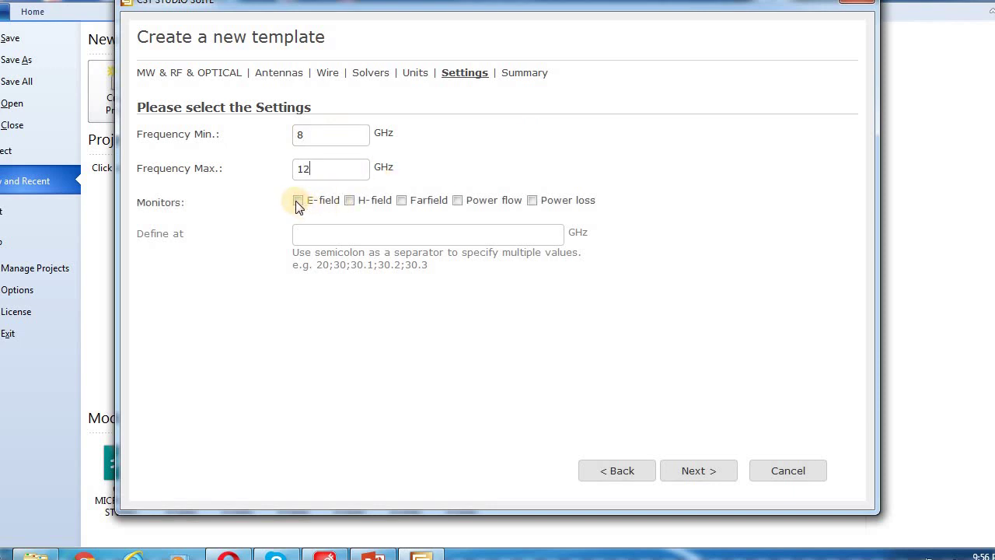
Step: Add E-field and Farfield monitors at 8, 10, 12 GHz and create the Antenna - Wire template
left_click(297, 201)
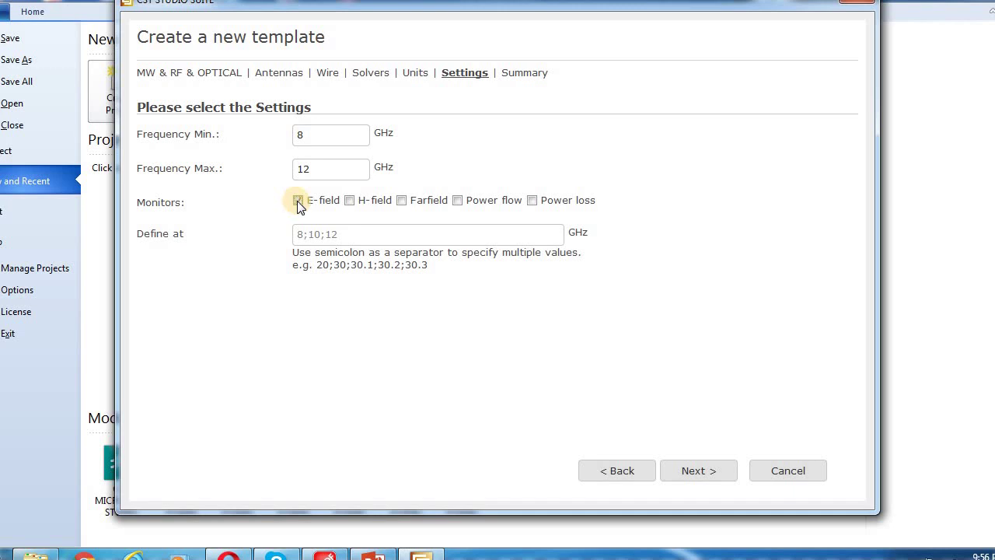
left_click(402, 201)
left_click(317, 240)
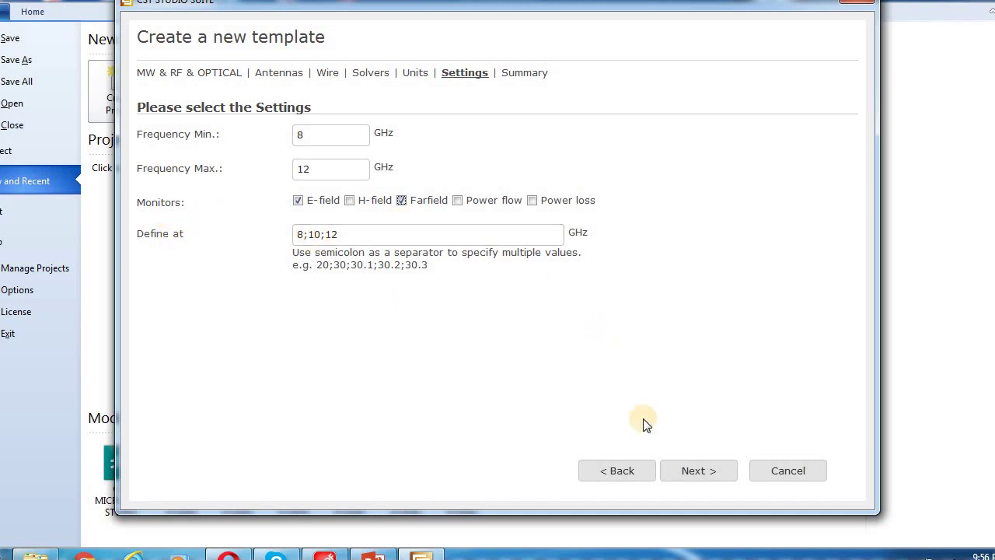
left_click(698, 472)
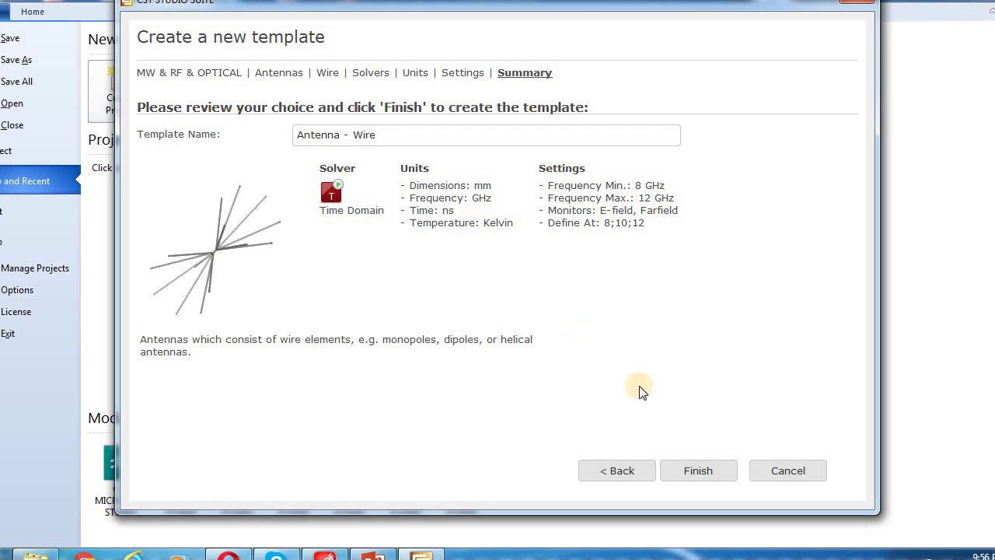
left_click(690, 475)
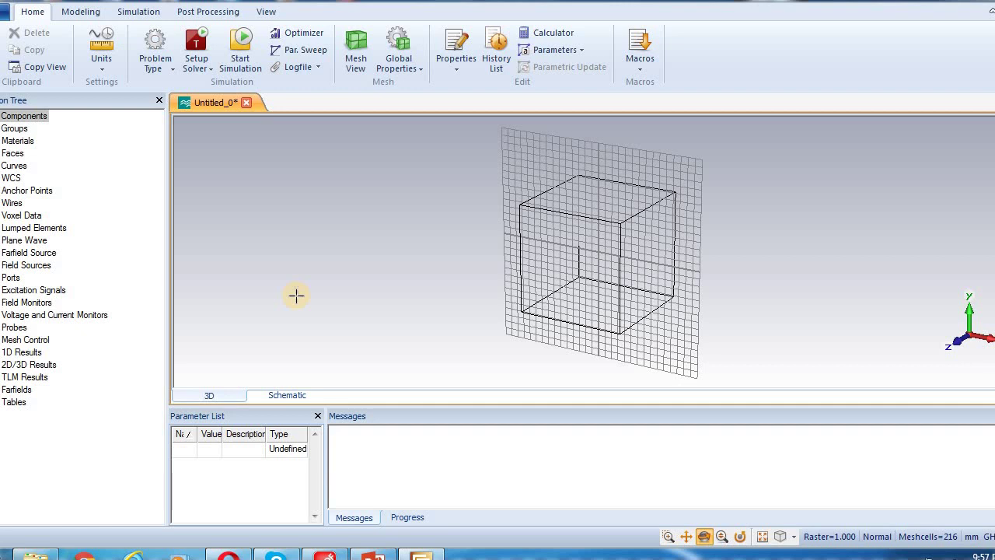
Step: Show the Modeling ribbon tools, then the Simulation ribbon tools for Untitled_0
left_click(75, 14)
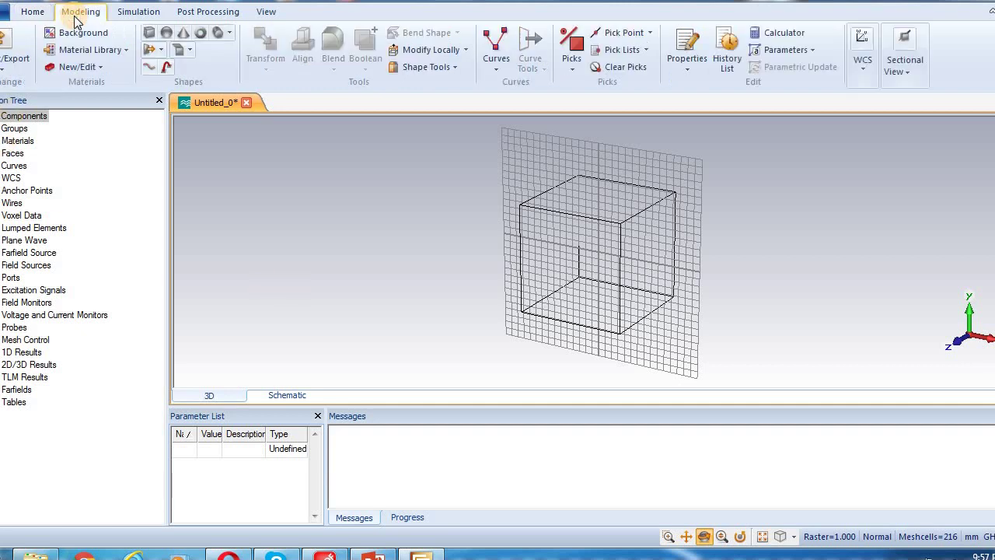
left_click(133, 16)
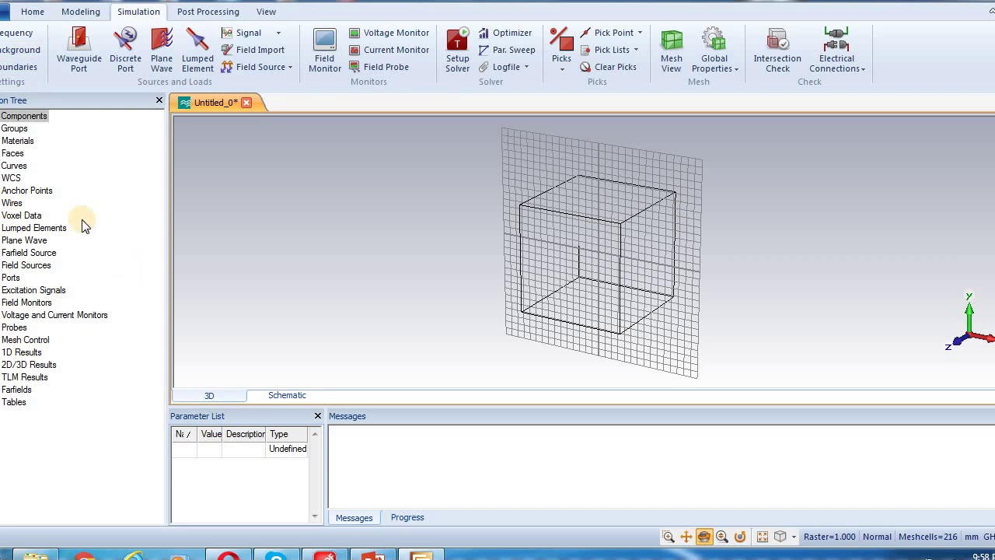
Step: Keep the background material Normal and set Xmin through Zmax boundaries to open (add space)
left_click(33, 53)
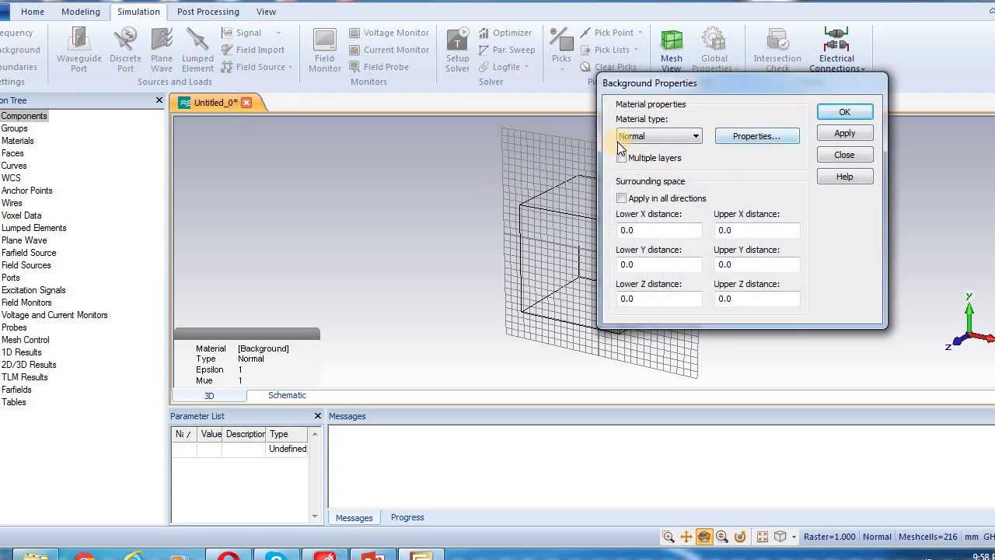
left_click(699, 133)
left_click(699, 133)
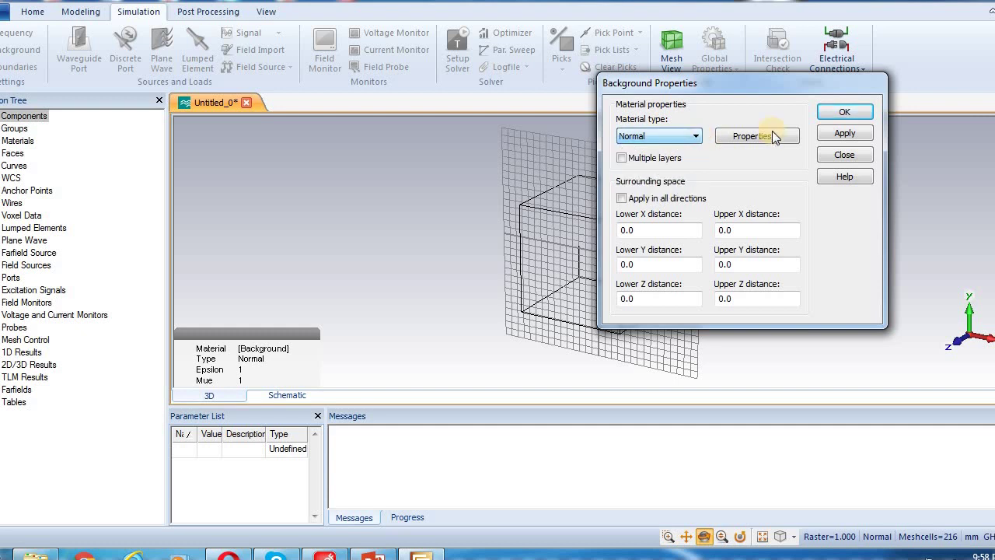
left_click(844, 113)
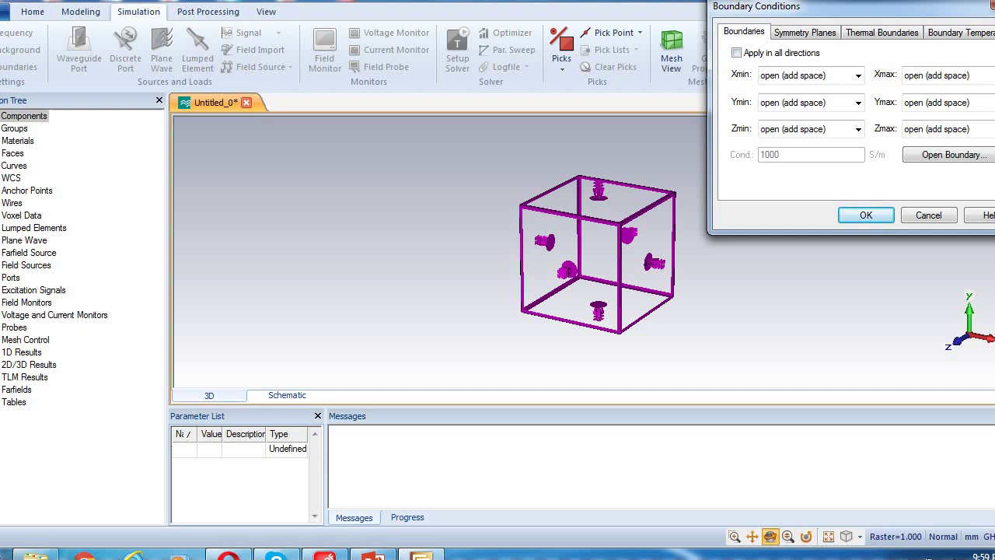
left_click_drag(823, 6, 630, 138)
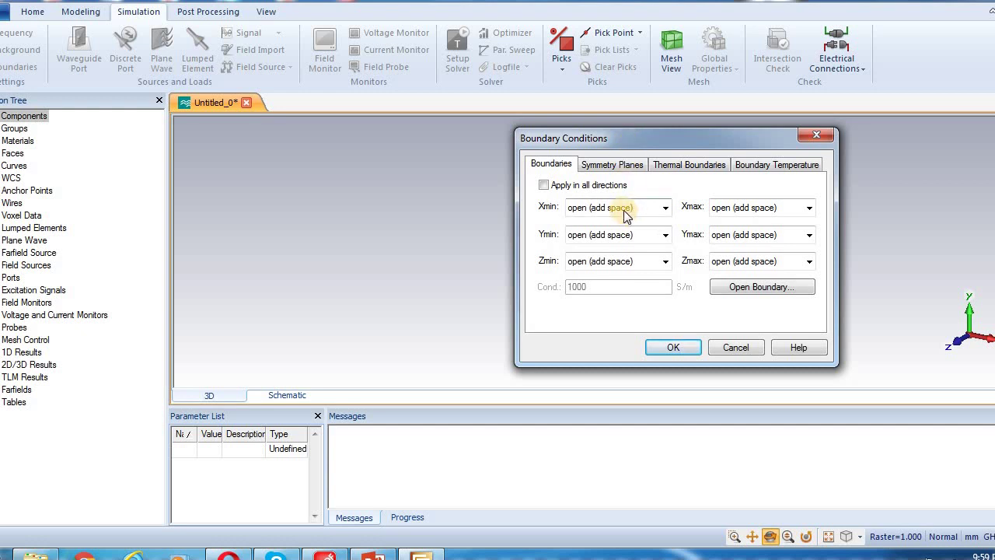
left_click(674, 348)
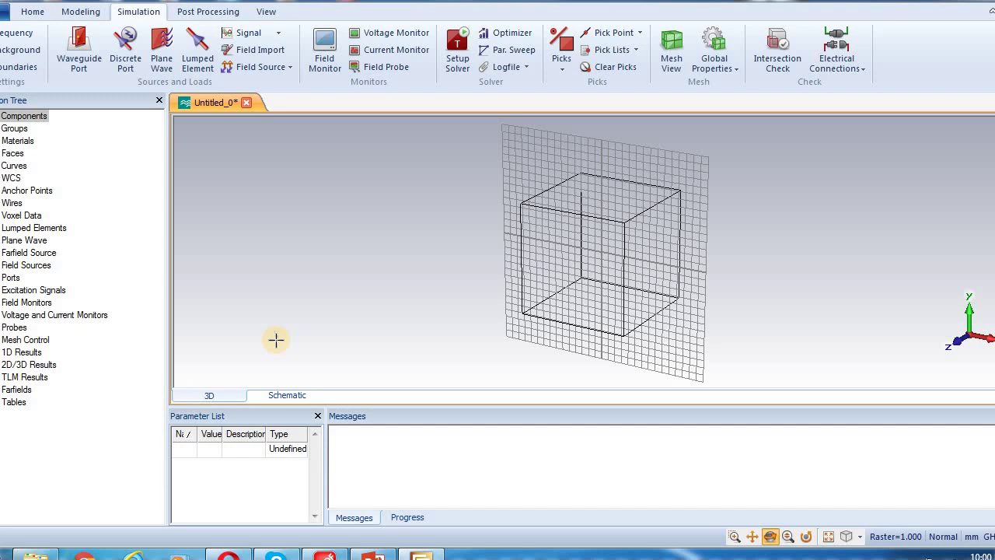
Step: Add discrete edge port 1 (S-parameter, 50 ohms) with X1 set to 1.0
left_click(125, 48)
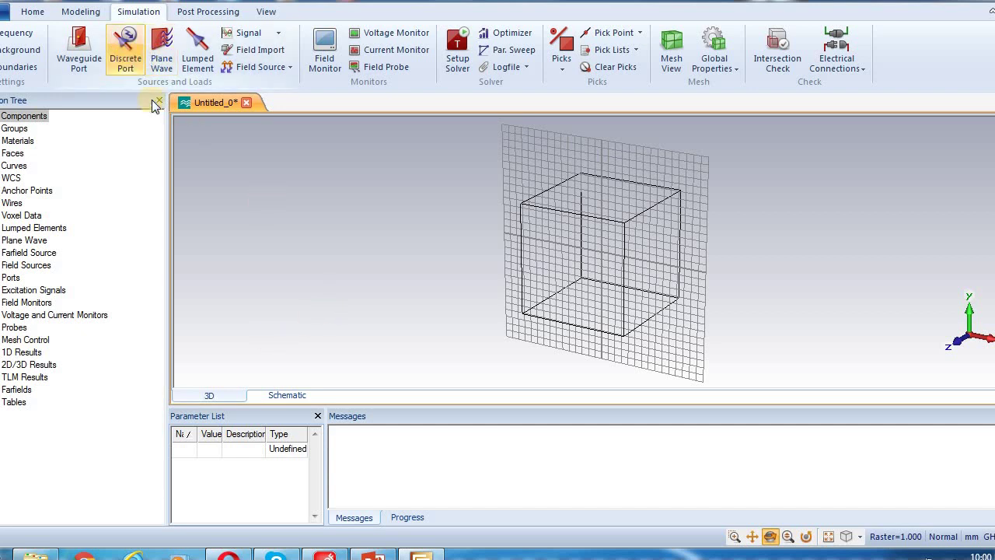
left_click(114, 51)
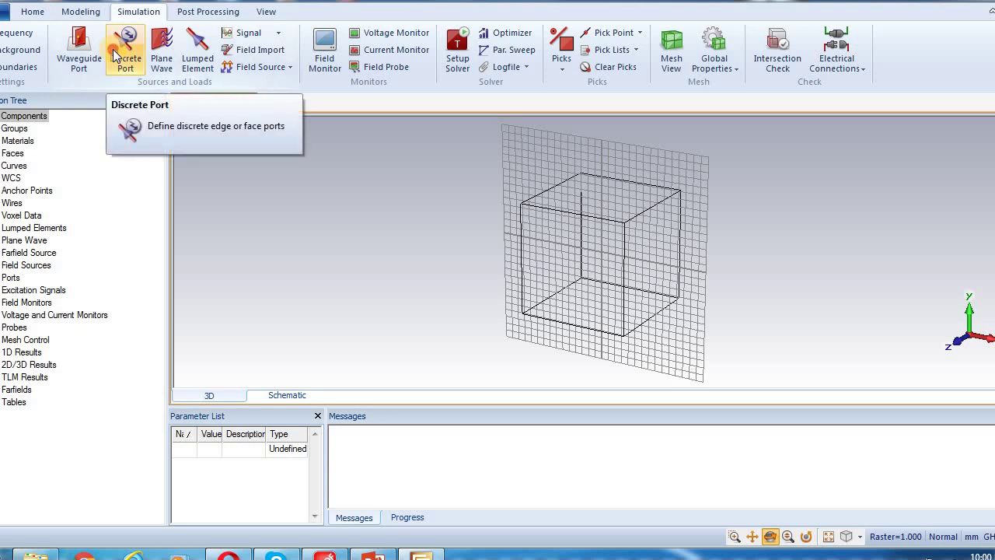
left_click(113, 49)
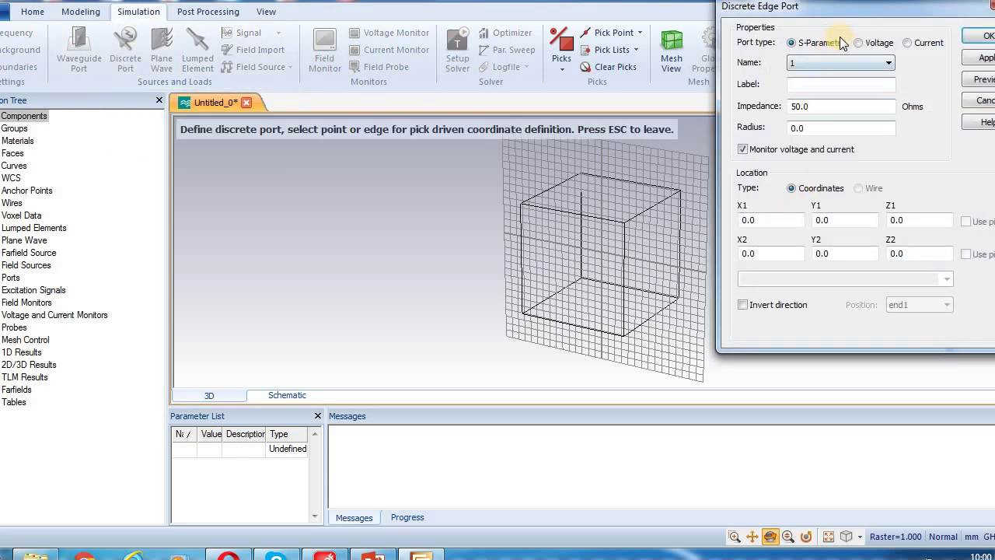
left_click_drag(854, 17, 671, 51)
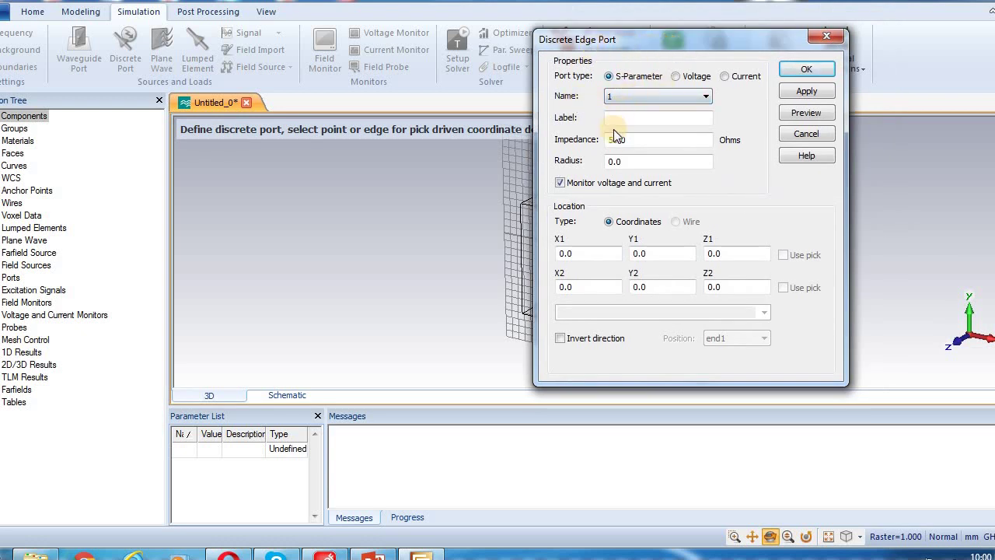
left_click(569, 255)
left_click(807, 92)
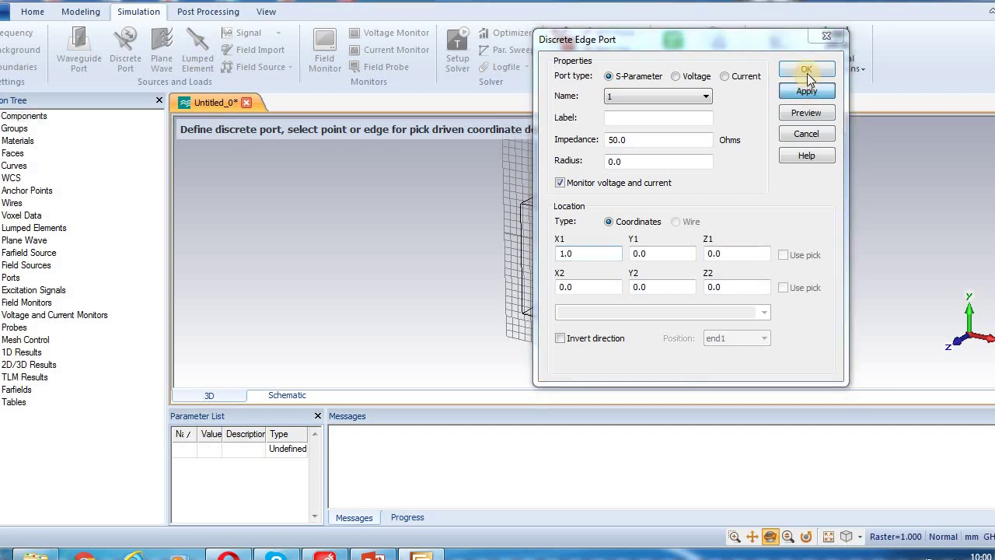
left_click(806, 72)
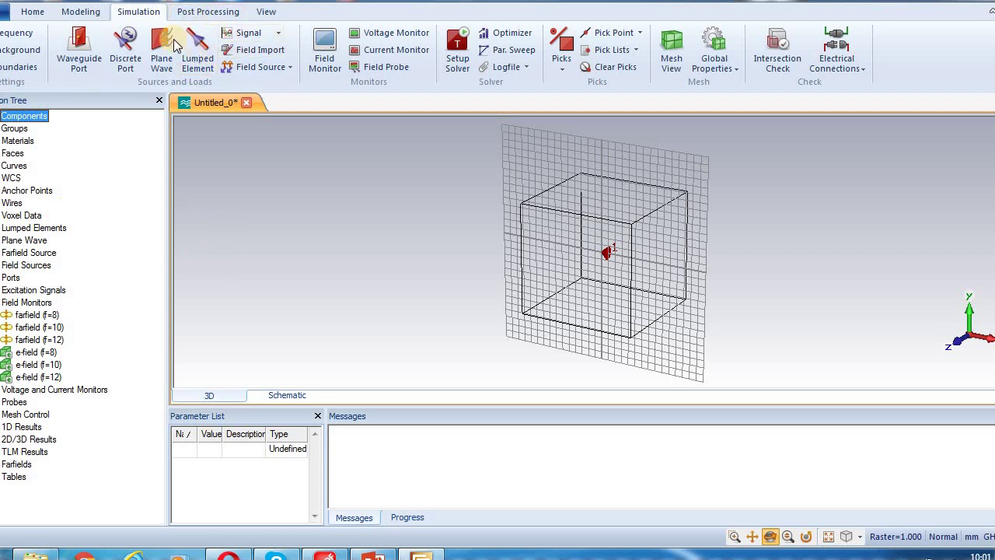
Step: Start the transient simulation from the Home tab and let the solver finish
left_click(78, 10)
left_click(148, 16)
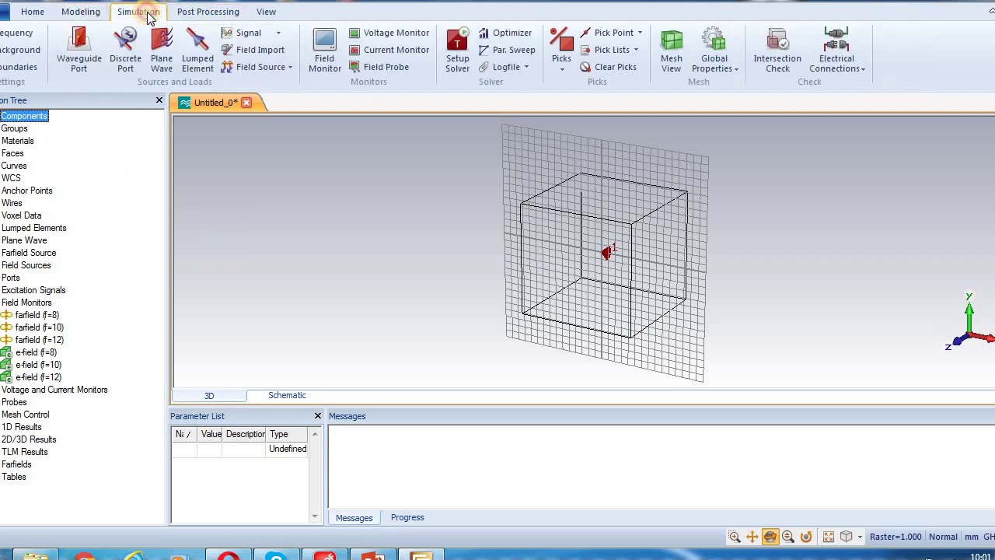
left_click(206, 11)
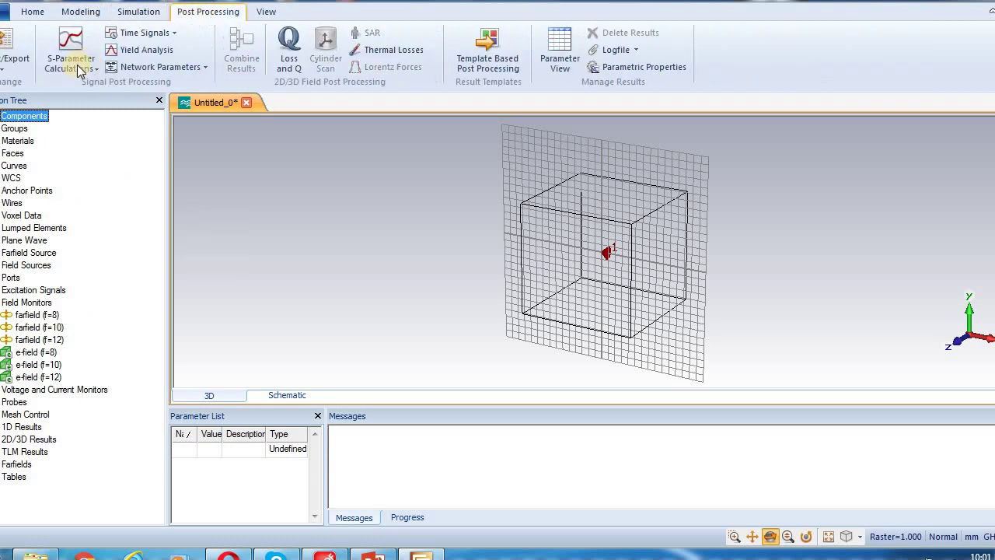
left_click(32, 12)
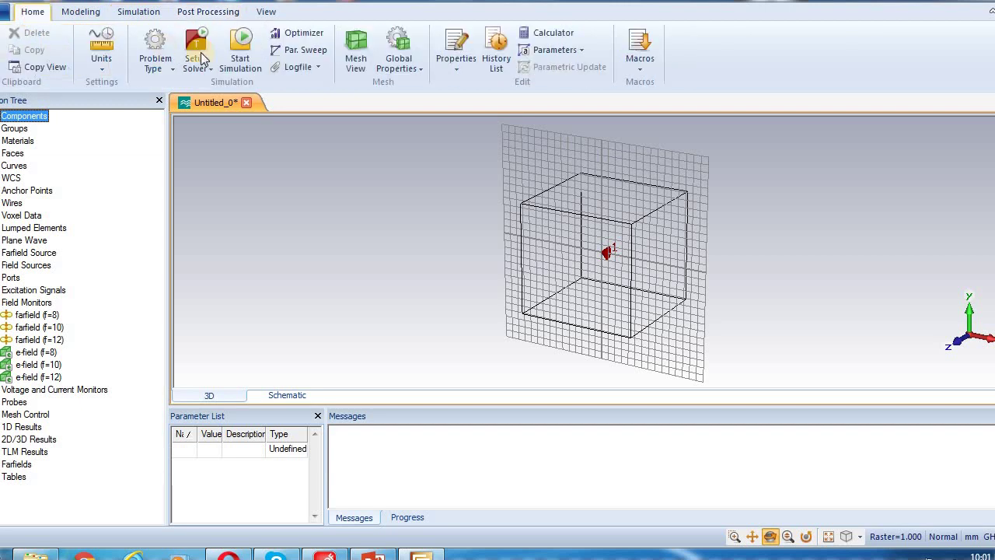
left_click(241, 41)
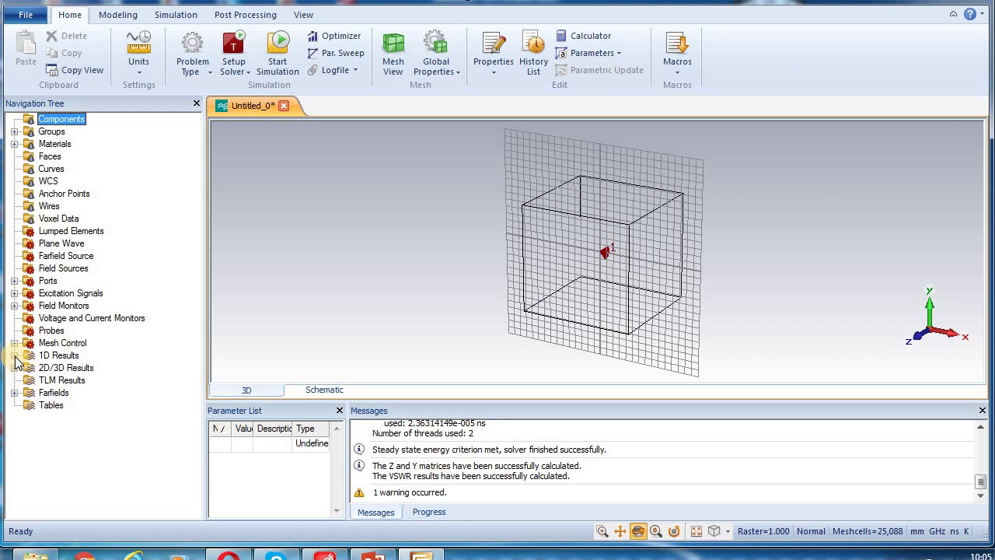
Step: Plot the S1,1 magnitude and VSWR1 curves over 8–12 GHz, then collapse 1D Results
left_click(14, 356)
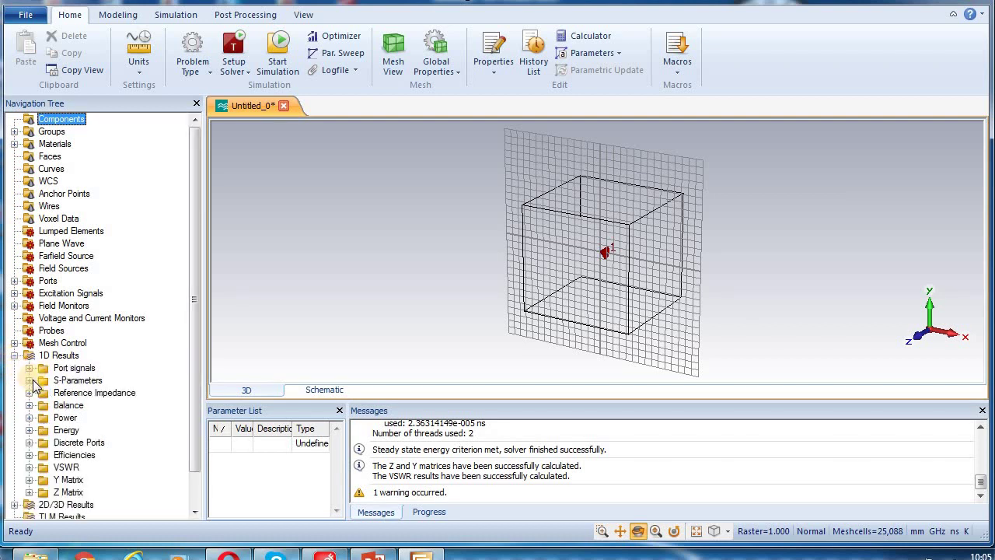
left_click(35, 381)
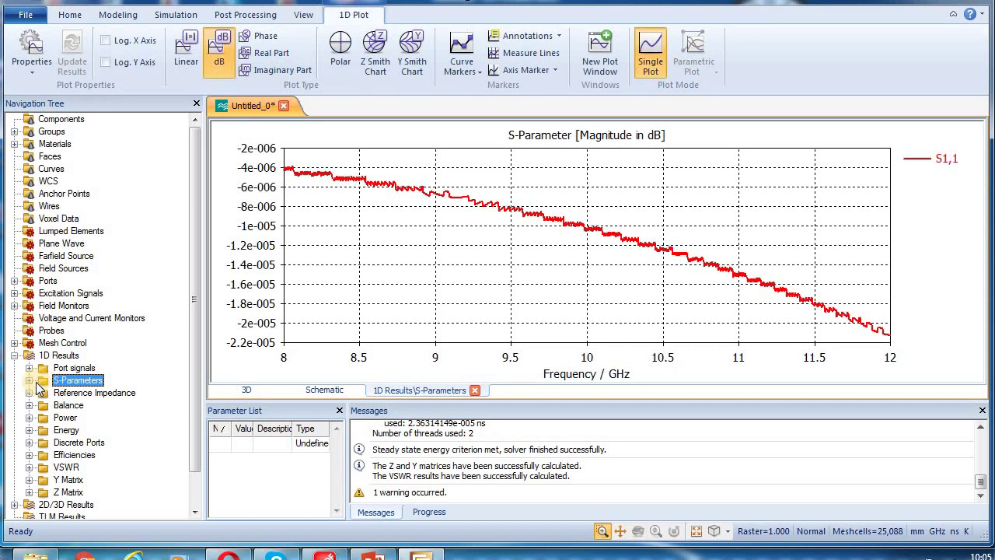
left_click(28, 380)
left_click(76, 393)
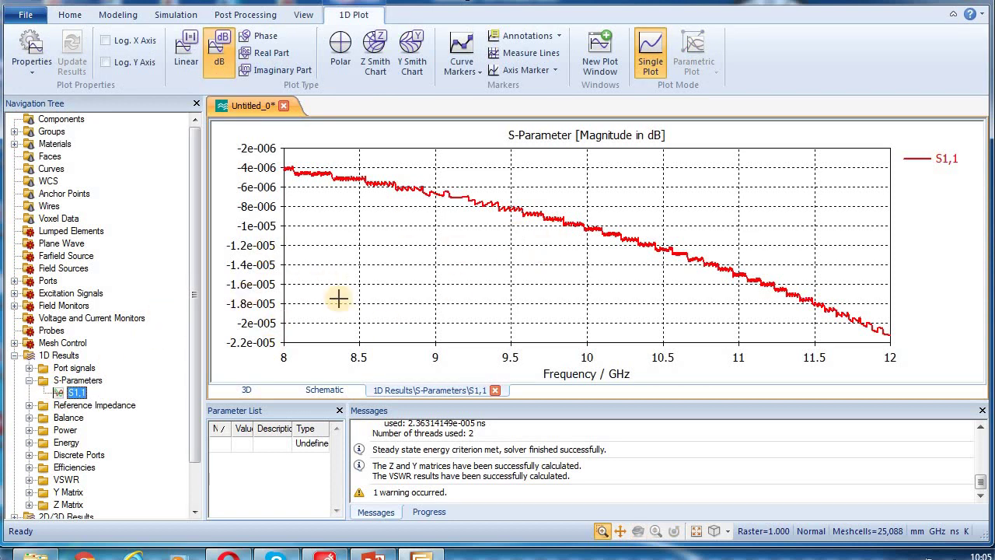
left_click(28, 381)
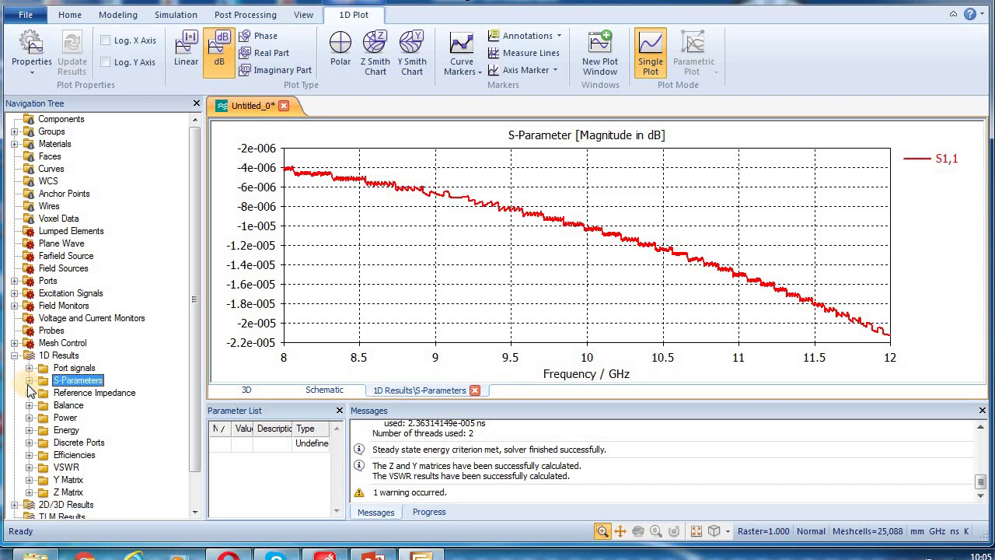
left_click(29, 468)
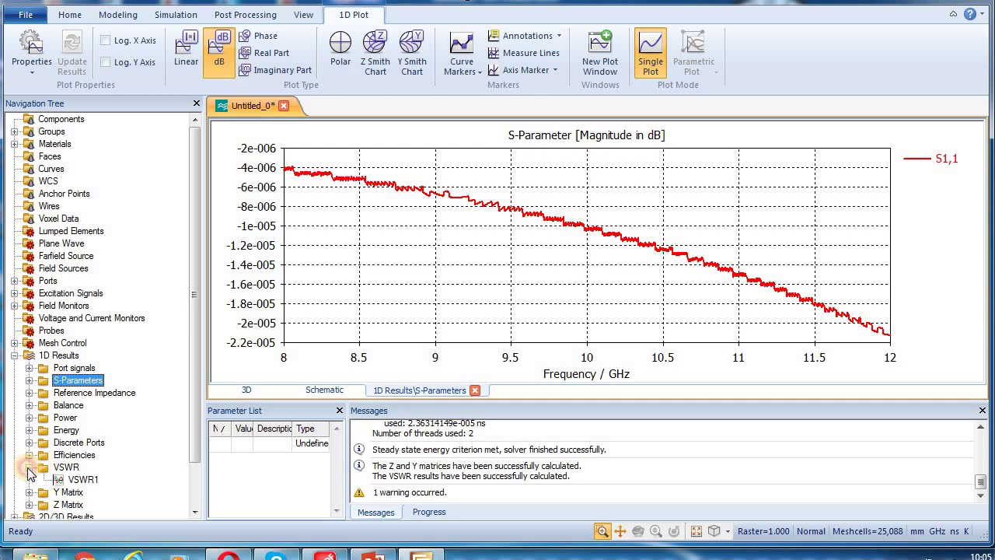
left_click(67, 480)
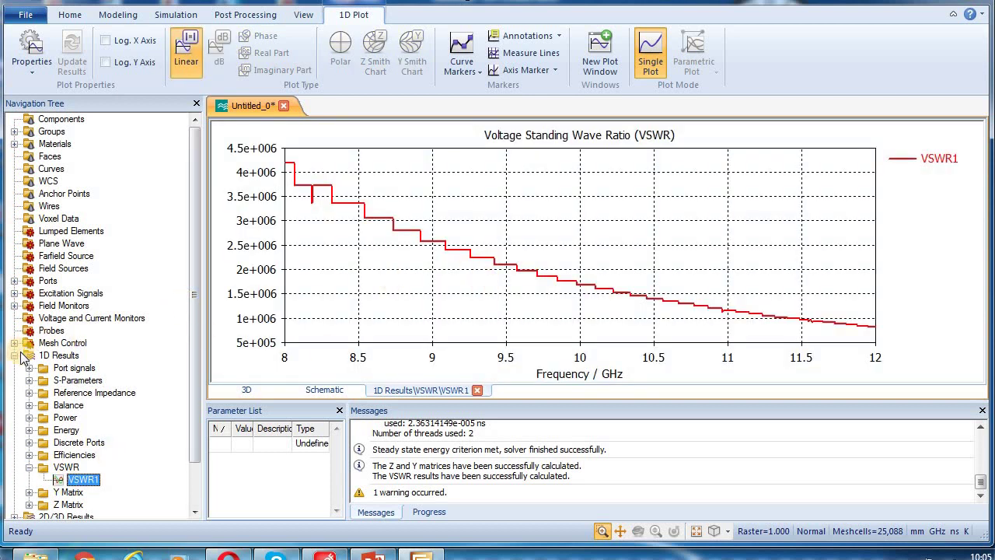
left_click(14, 355)
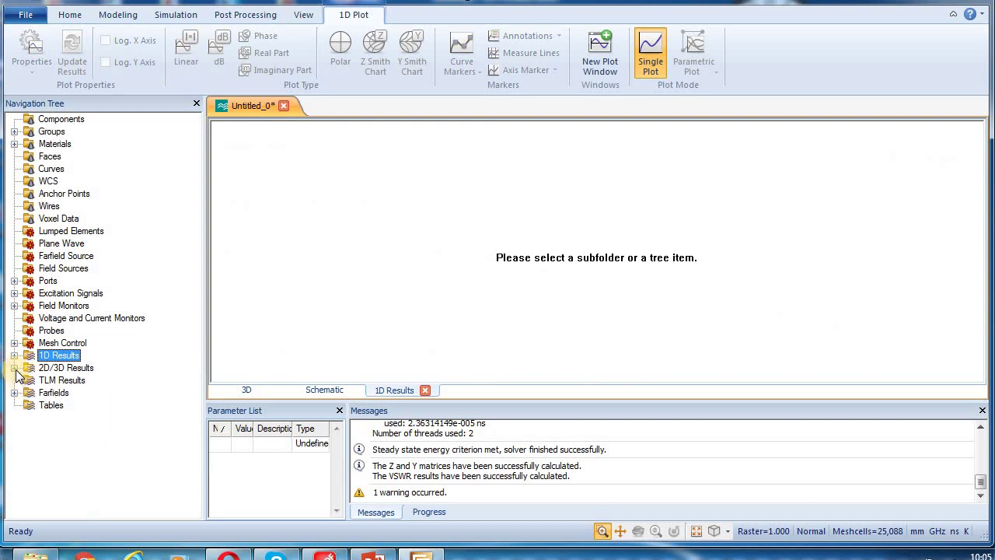
Step: Display the E-field results at f=8 and f=12 under 2D/3D Results
left_click(14, 368)
left_click(29, 380)
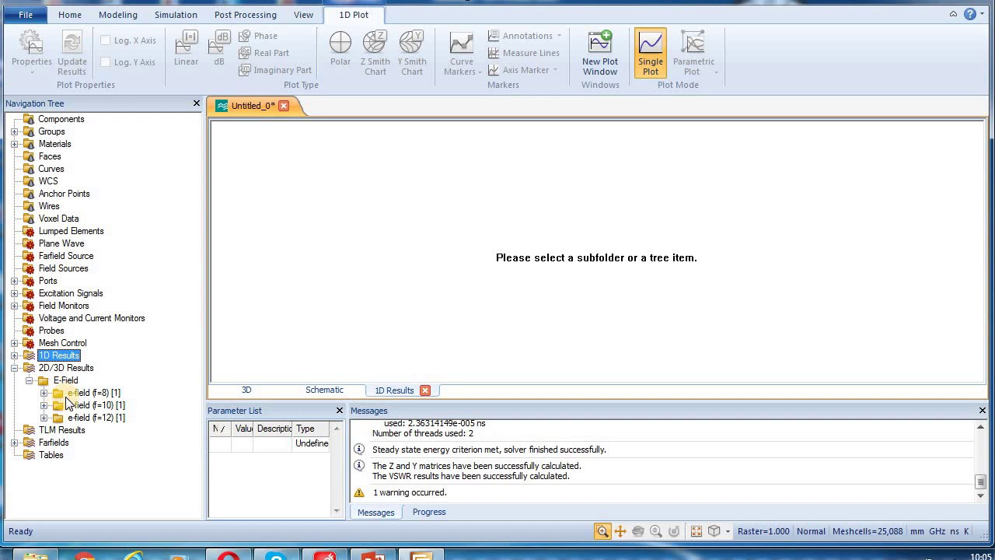
left_click(85, 393)
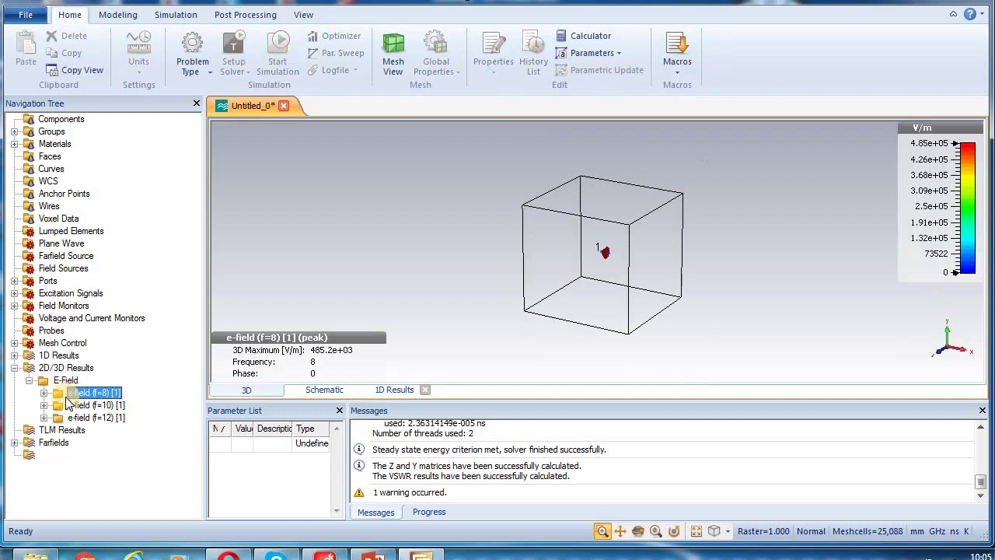
left_click(85, 417)
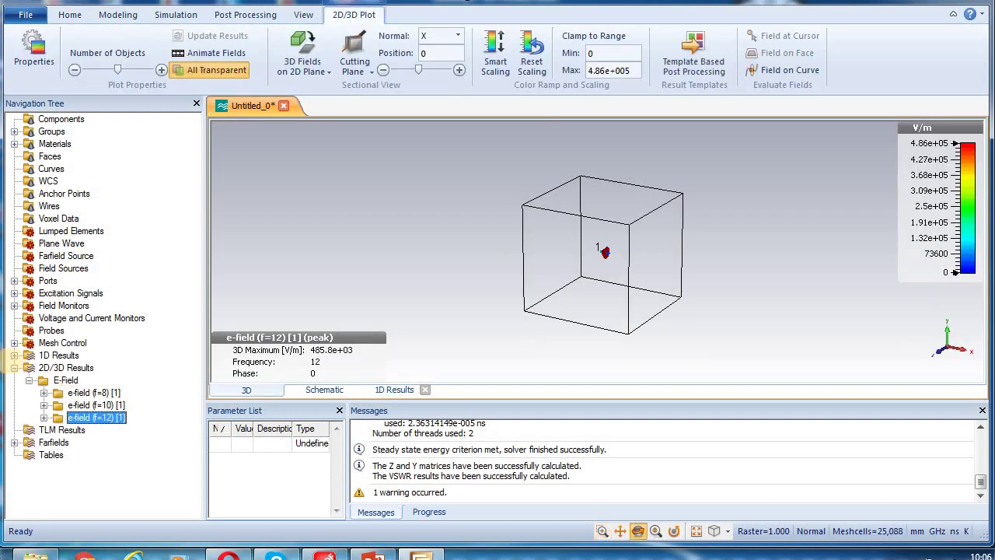
left_click(14, 368)
Step: Compare the 3D farfield directivity at f=8, 10 and 12, ending on f=8
left_click(14, 393)
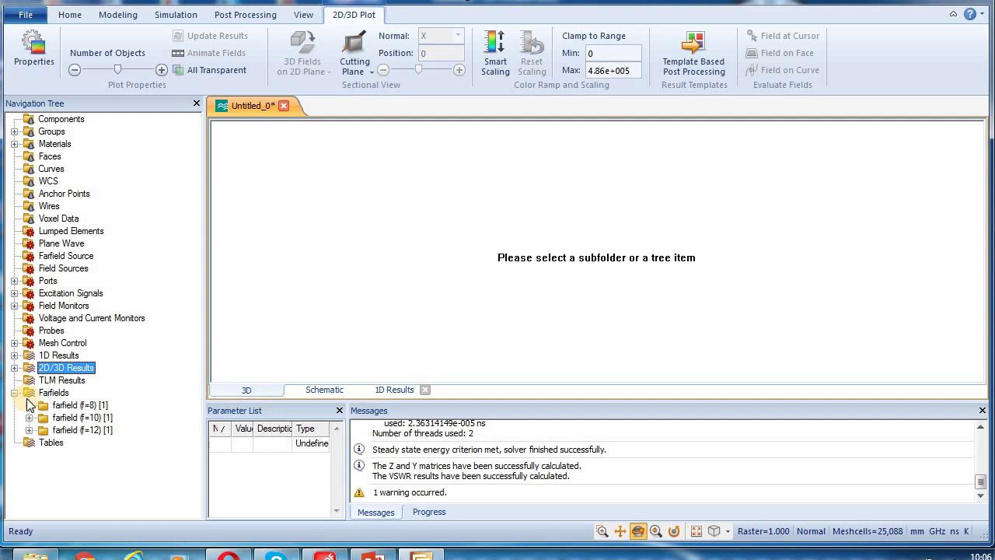
left_click(58, 405)
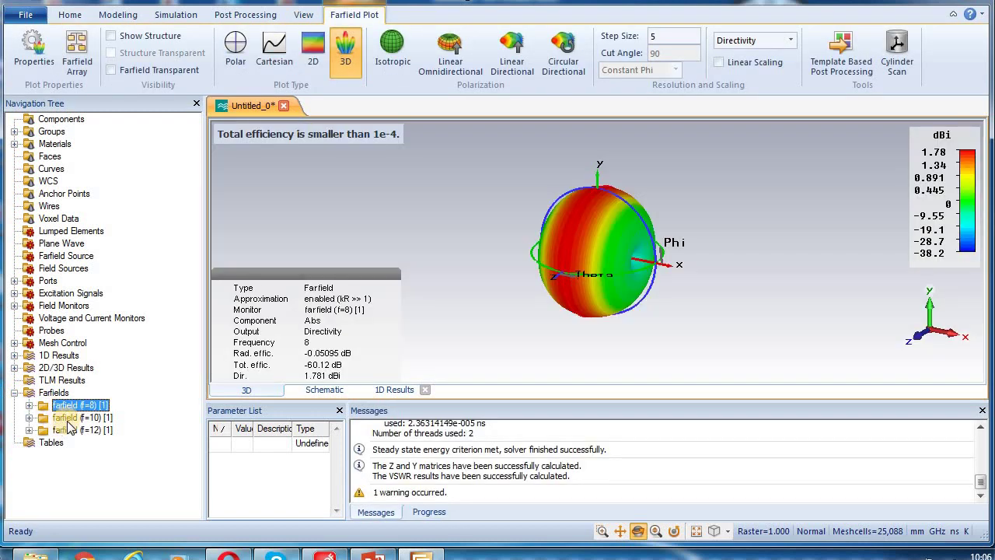
left_click(68, 419)
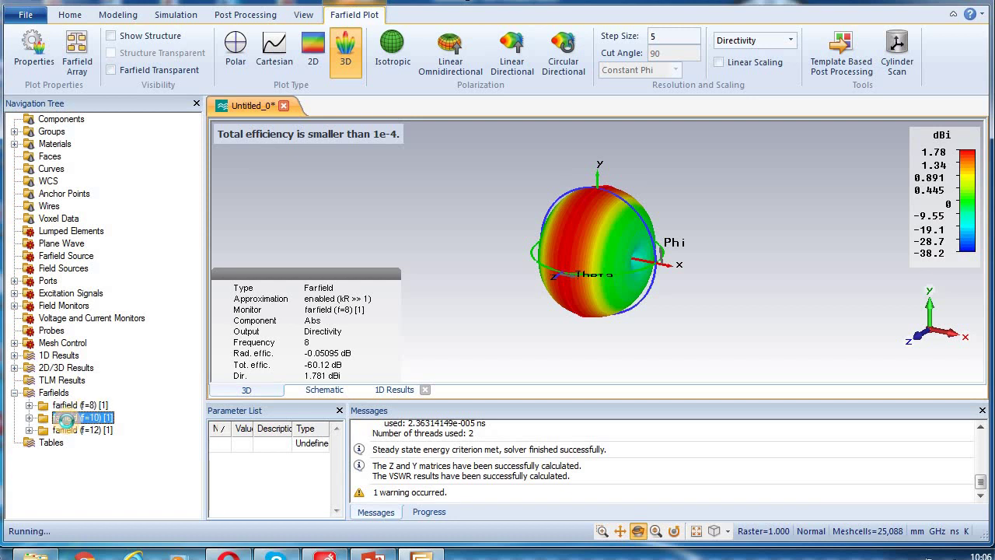
left_click(81, 431)
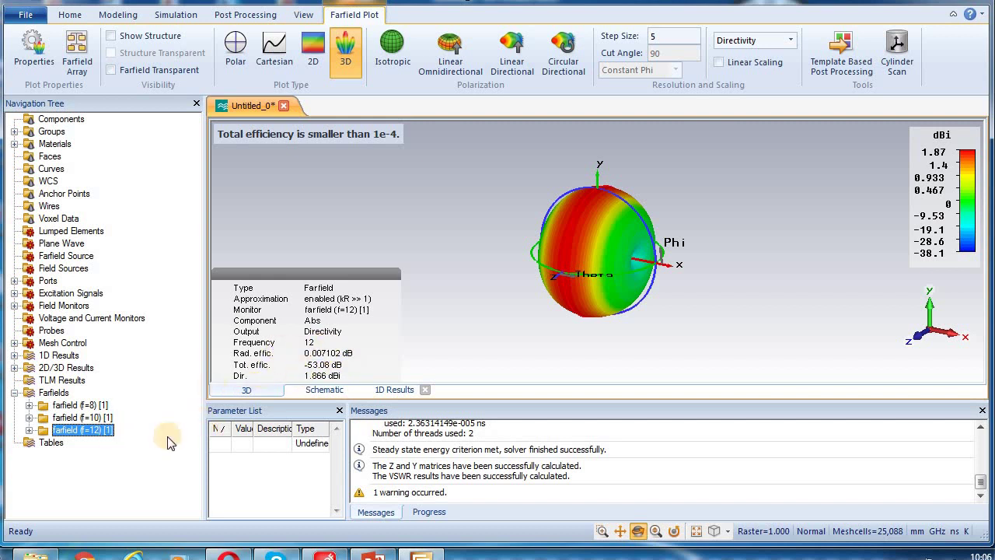
left_click(87, 417)
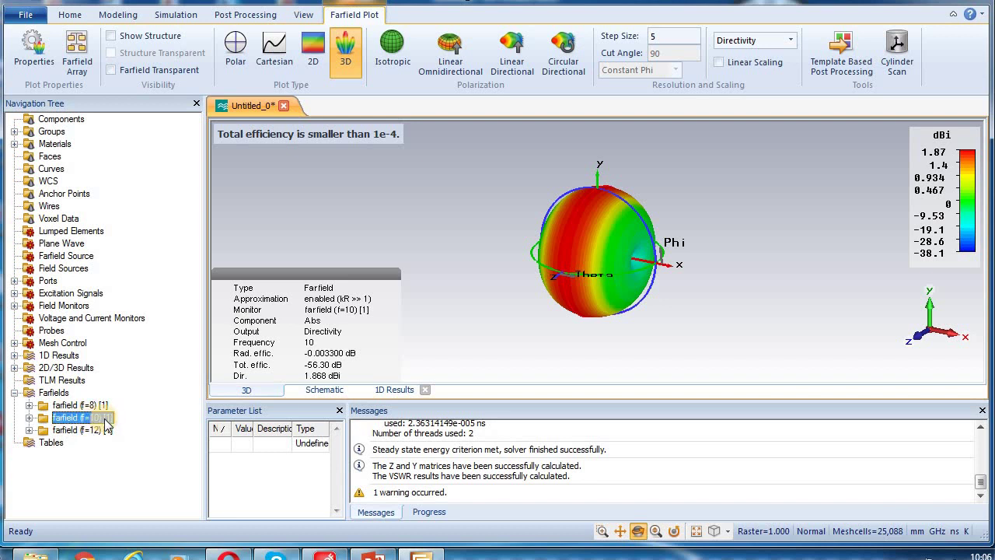
left_click(99, 406)
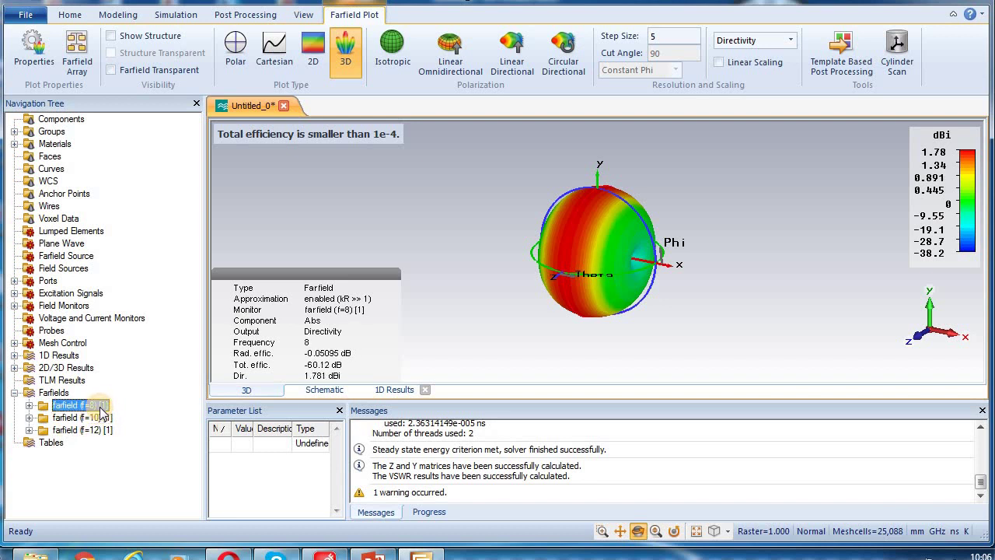
Step: Show polar directivity cuts for f=8, 10 and 12, then a 2D Phi–Theta map at f=12
left_click(237, 52)
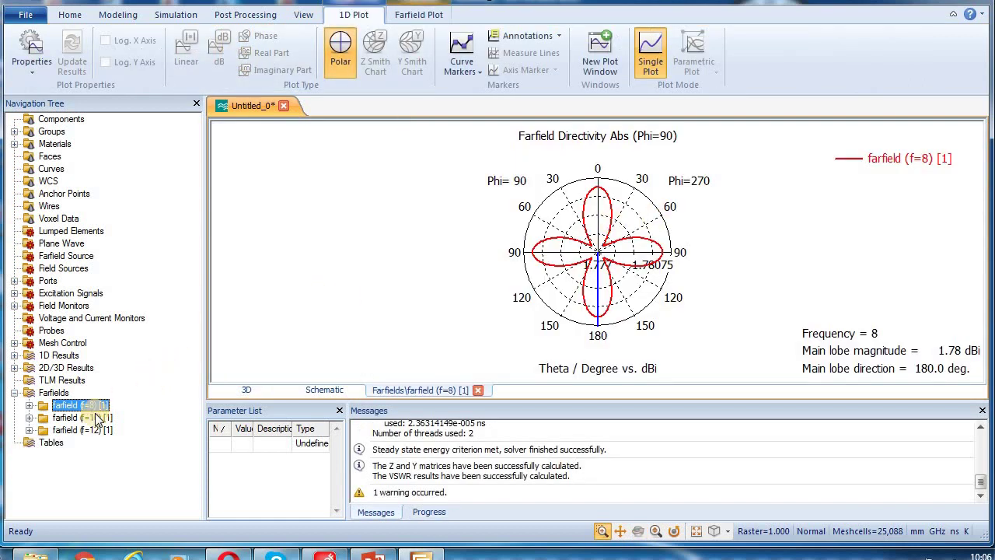
left_click(78, 419)
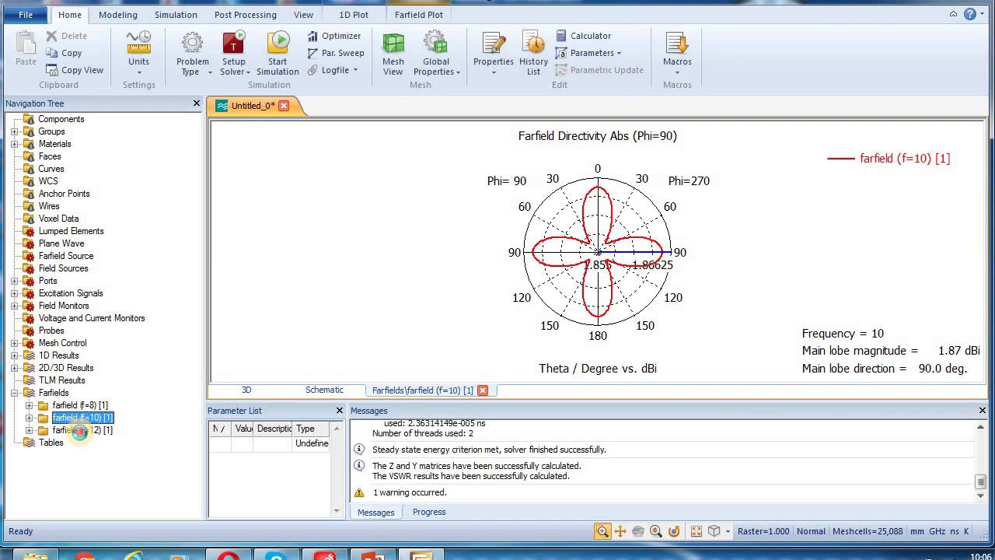
left_click(81, 431)
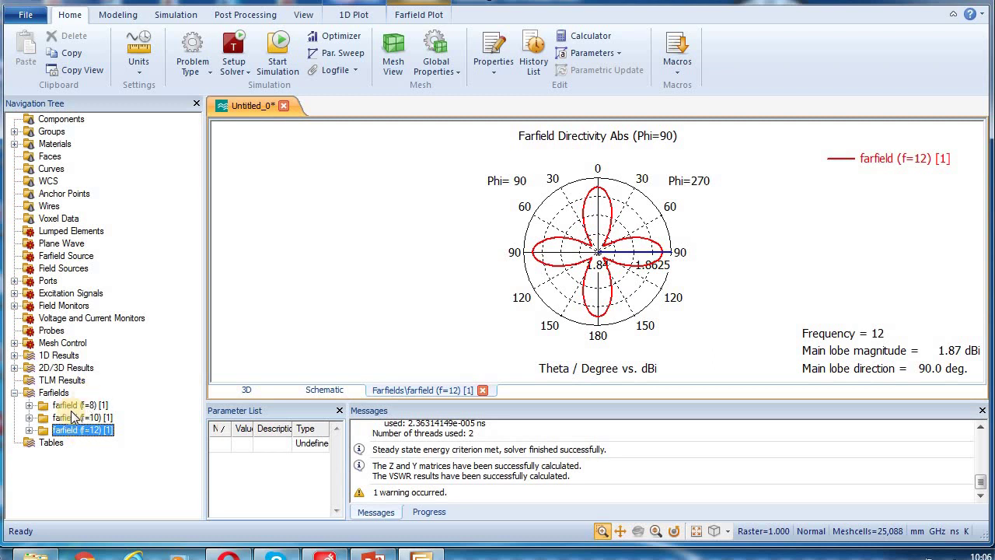
left_click(393, 14)
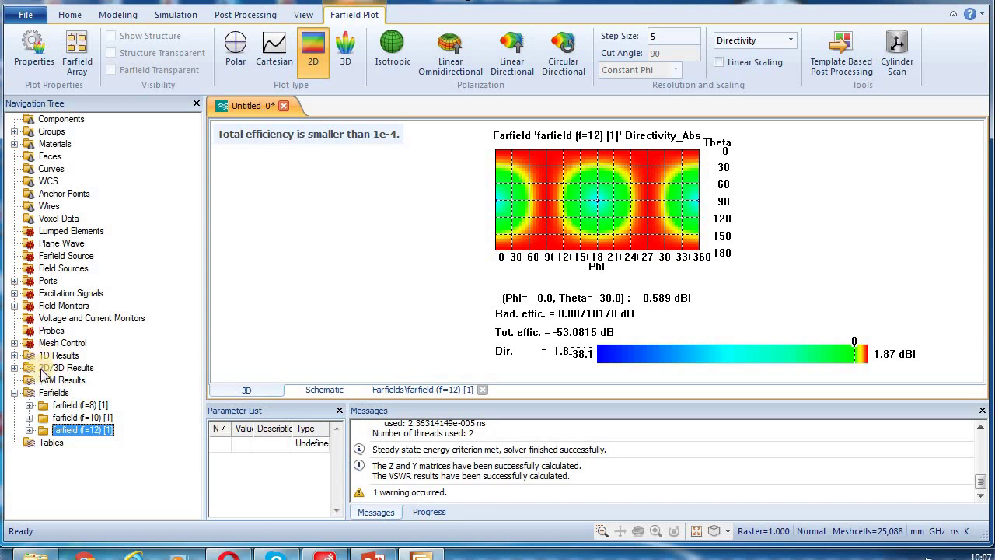
Step: Open the f=8 E-field result and view its X, Y, Z, Abs, Normal and Tangential components
left_click(14, 369)
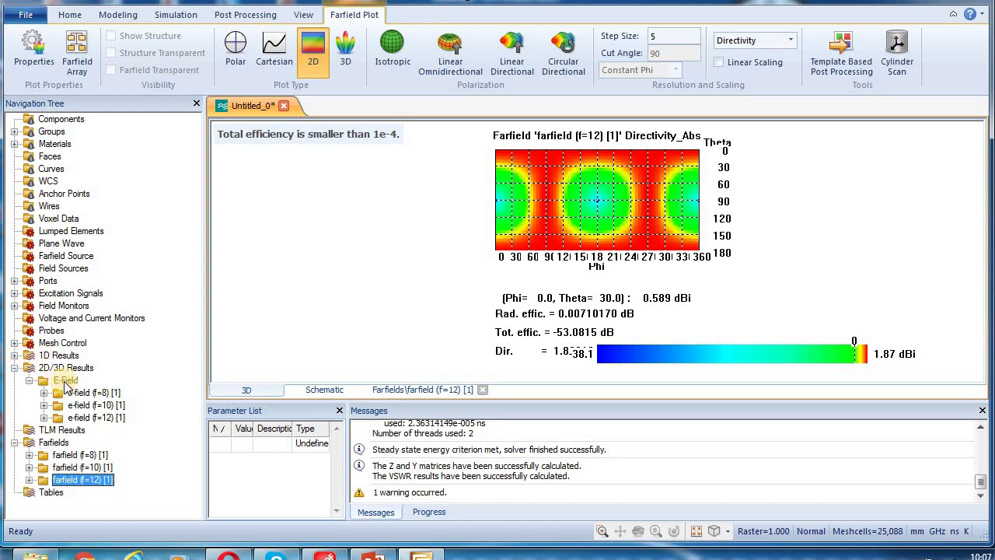
double_click(73, 393)
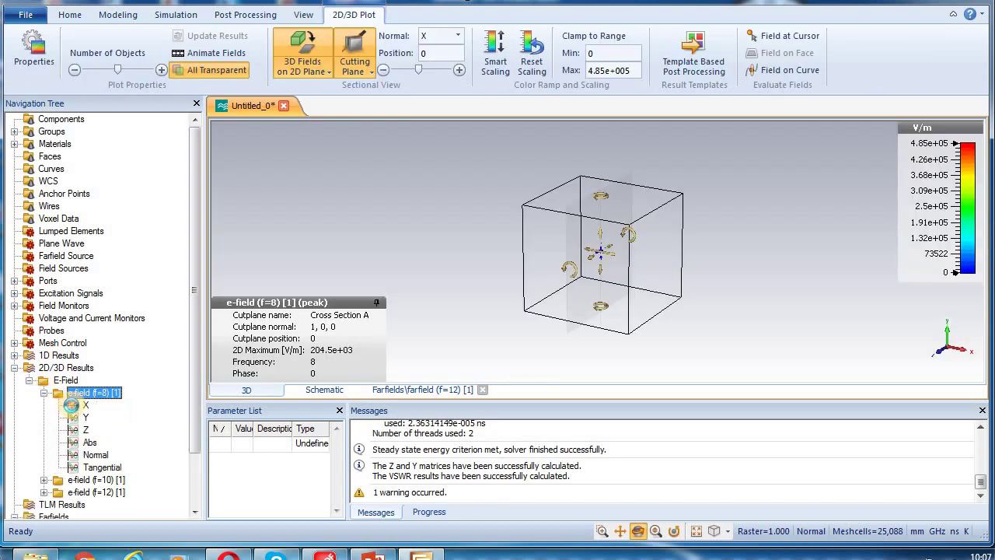
left_click(78, 405)
left_click(75, 418)
left_click(77, 431)
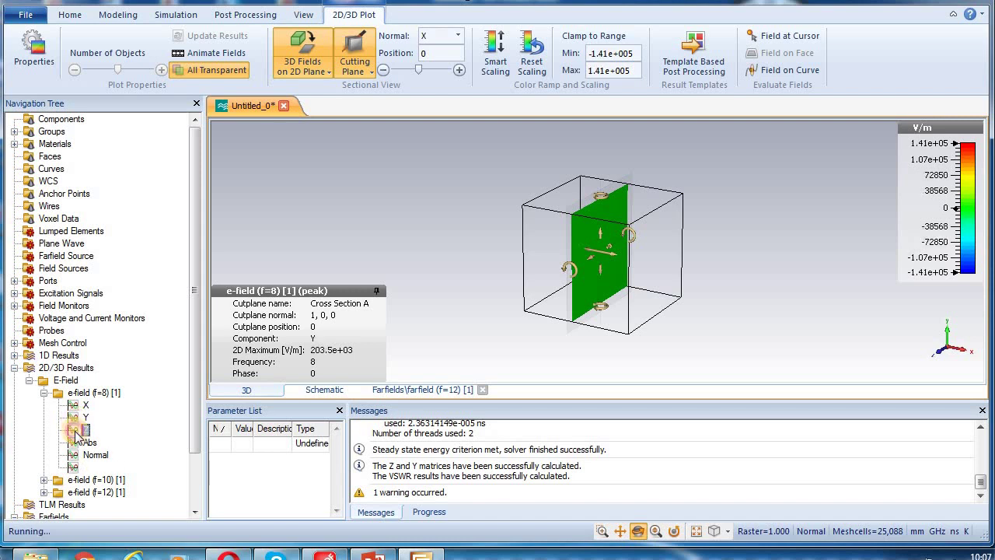
left_click(76, 442)
left_click(76, 455)
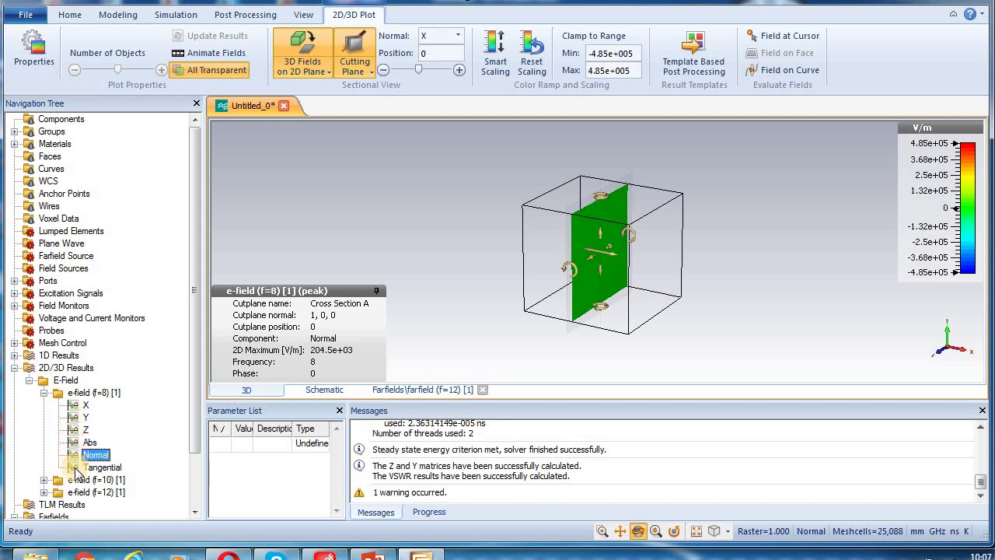
left_click(77, 467)
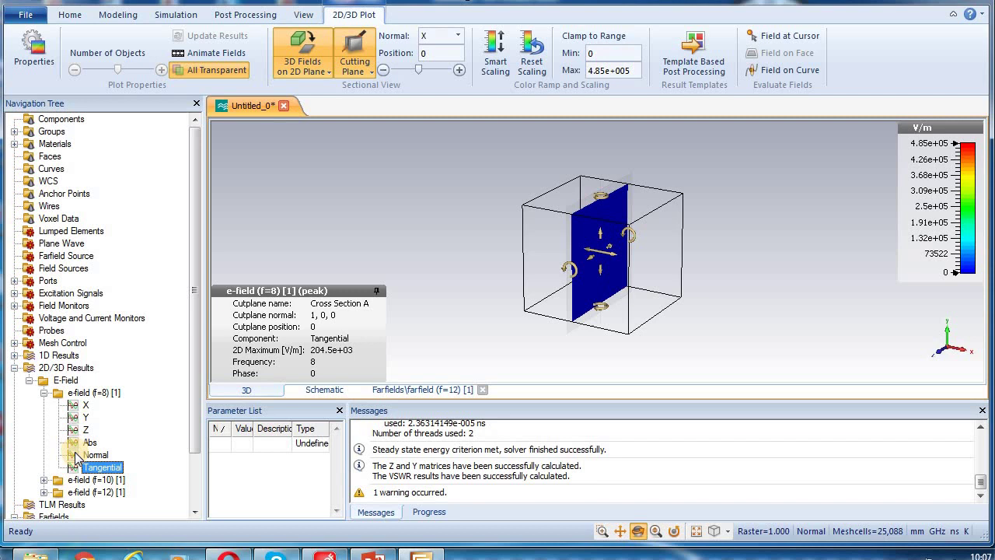
Step: Recheck the Normal component, then collapse the list and show the whole f=8 E-field result
left_click(76, 454)
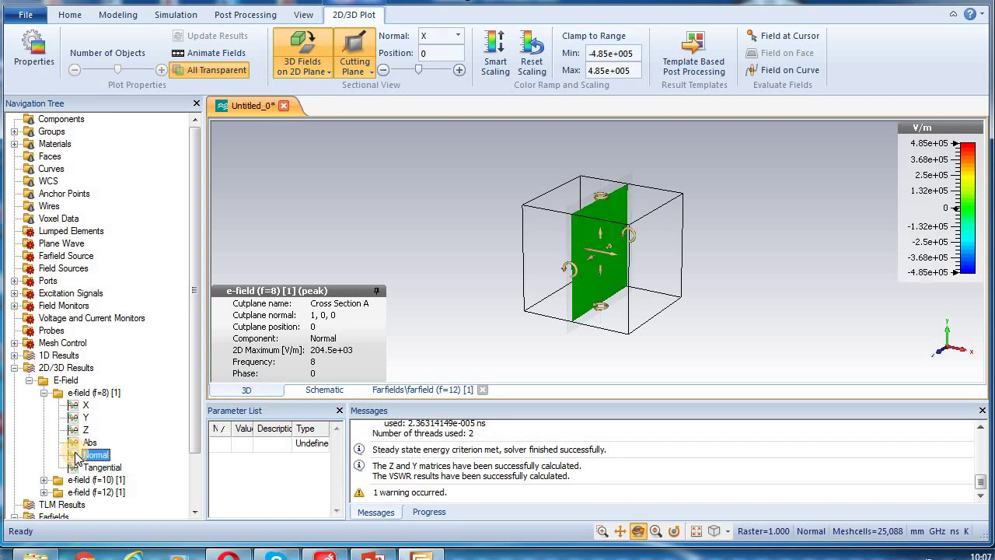
left_click(44, 393)
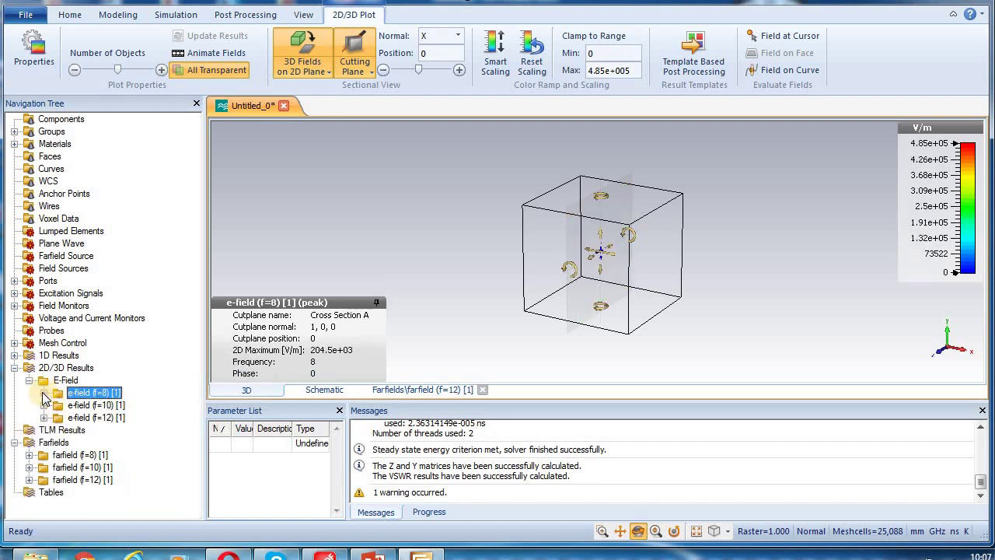
left_click(43, 393)
Step: View the f=10 farfield's Abs, Axial Ratio, Theta, Theta Phase, Phi, Phi Phase, Theta/Phi and Phi/Theta patterns
left_click(78, 466)
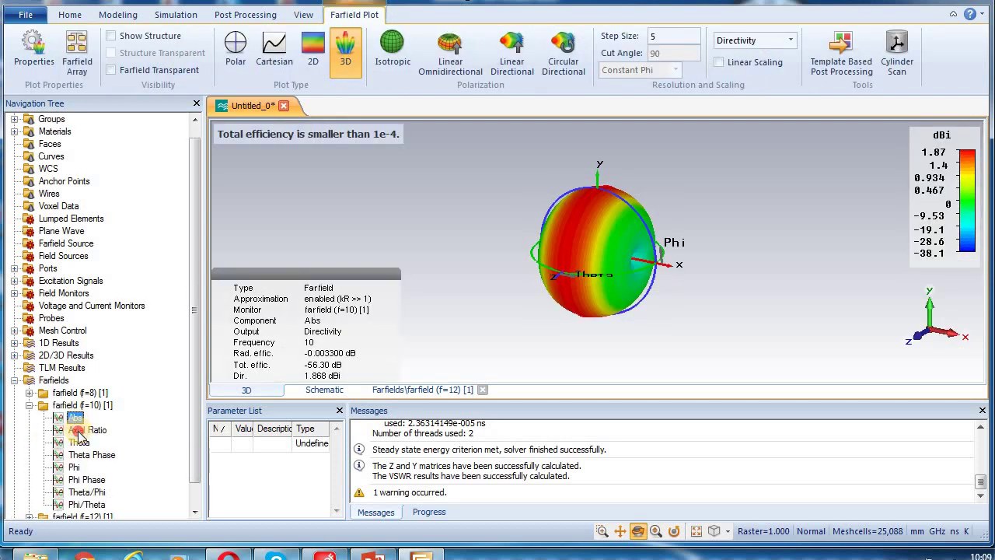
left_click(78, 429)
left_click(79, 445)
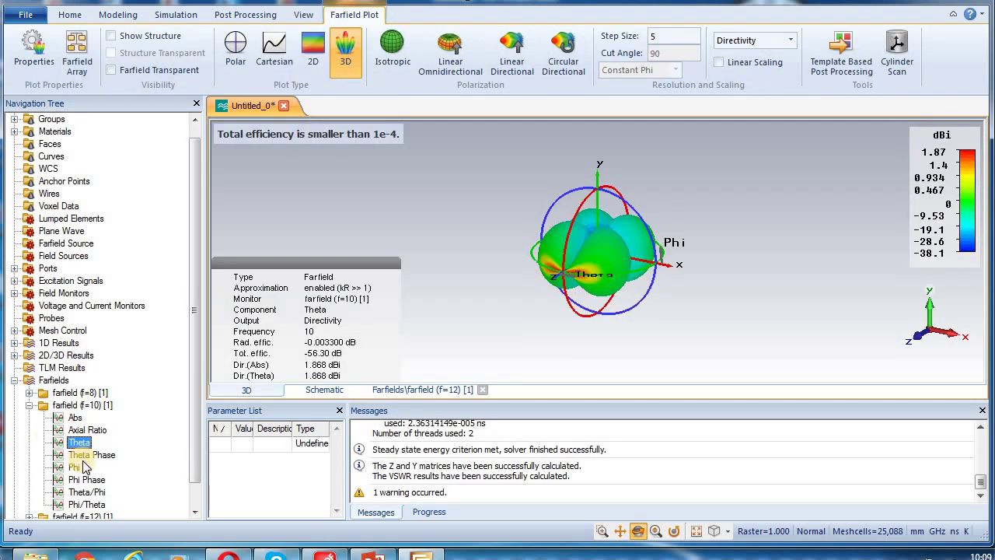
left_click(86, 456)
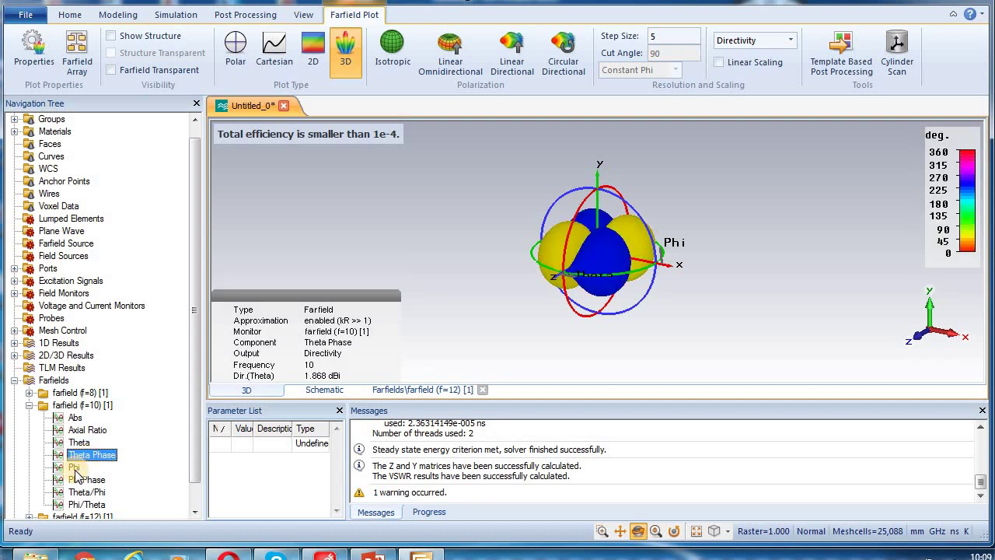
left_click(75, 469)
left_click(78, 479)
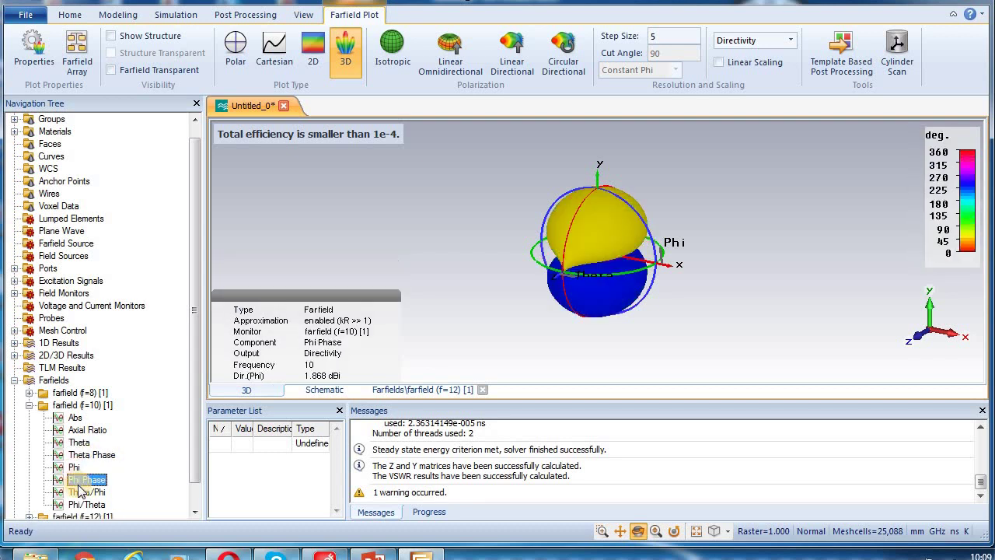
left_click(81, 493)
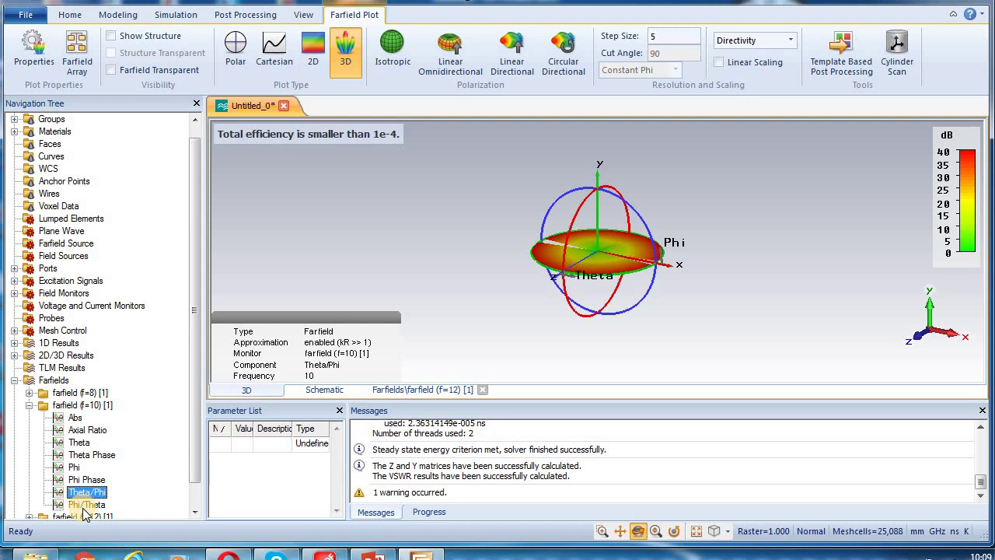
left_click(87, 505)
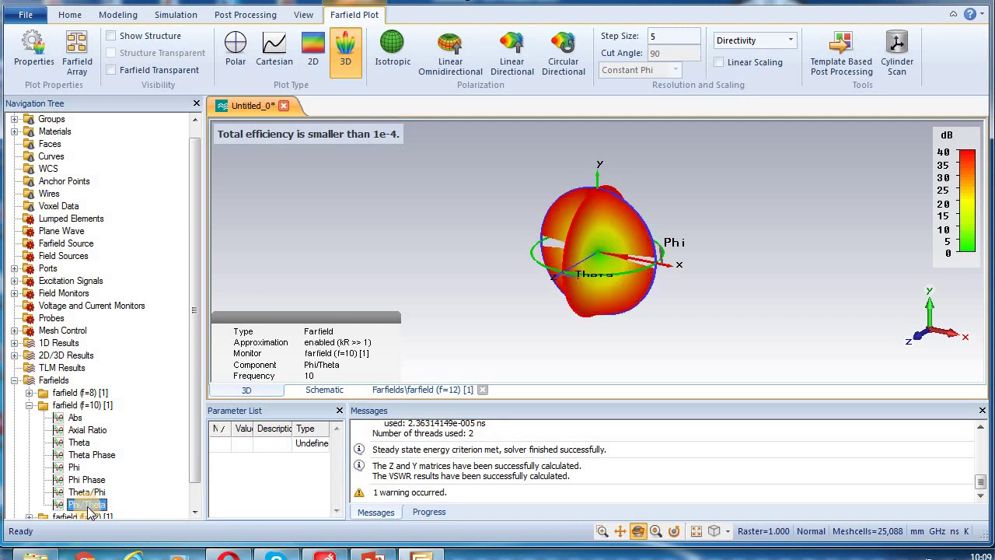